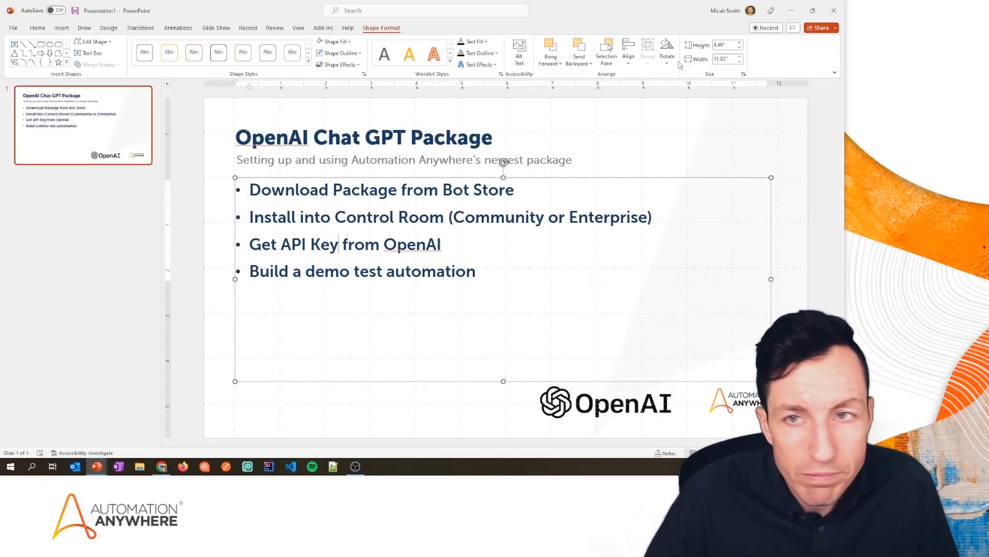
Step: Switch from the PowerPoint slide to the Bot Store homepage in Chrome
click(812, 10)
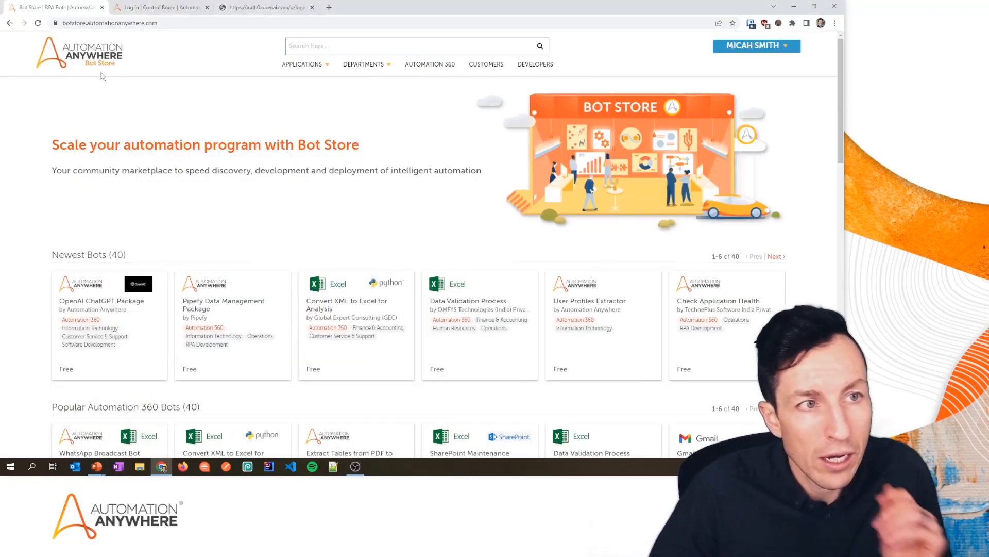
Step: Find the OpenAI ChatGPT Package in the Bot Store and show its Get Package options
click(340, 46)
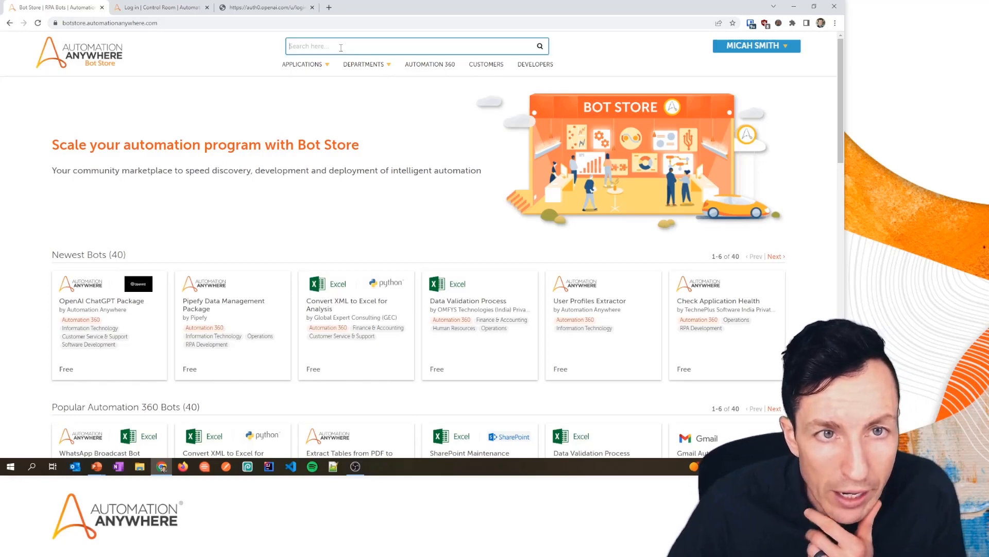
text(Open)
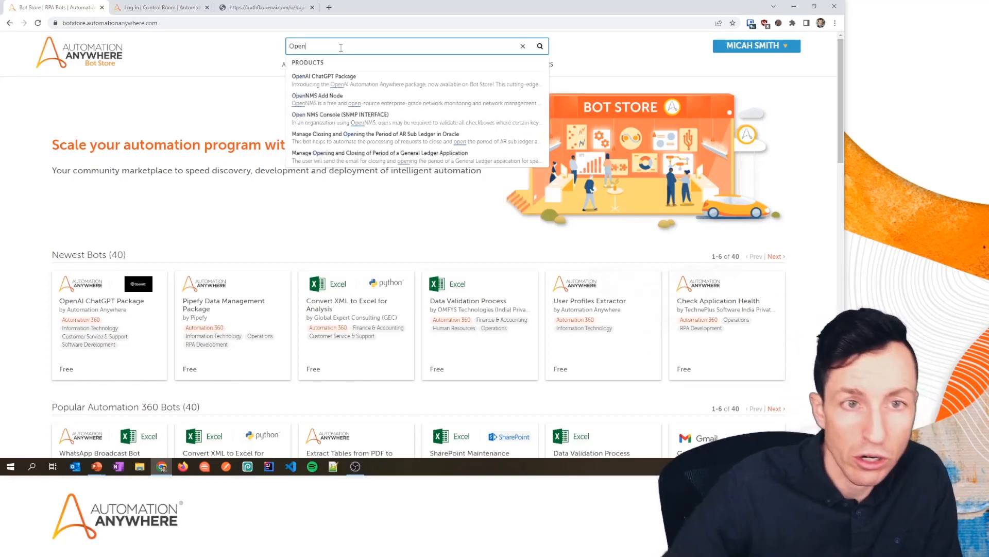
click(352, 85)
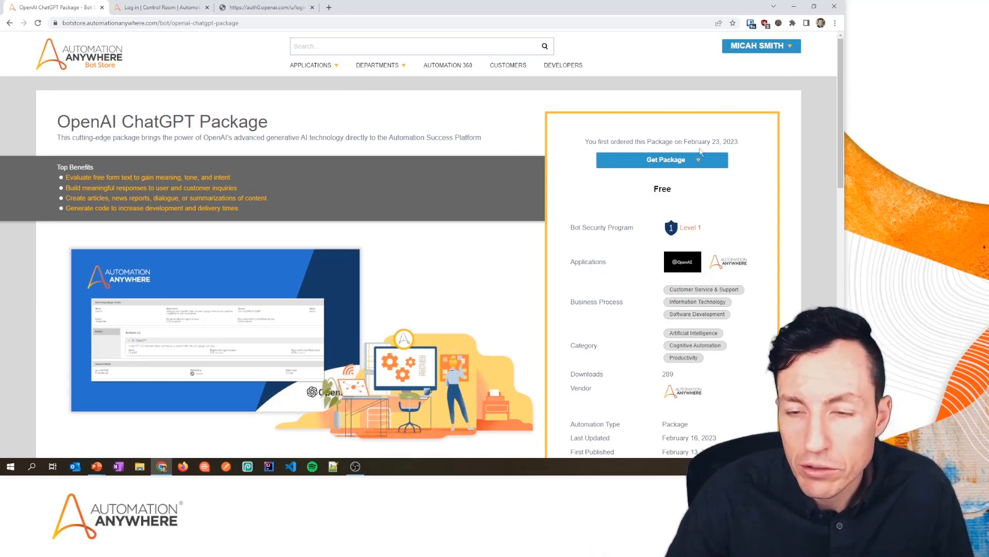
click(697, 163)
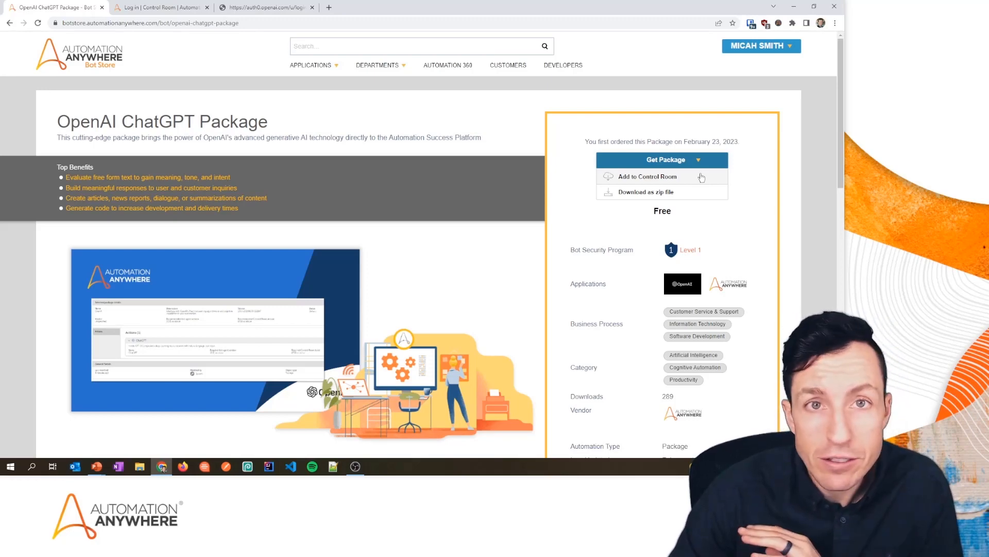
Step: Download the package as a zip file, then switch to the Control Room login page
click(662, 192)
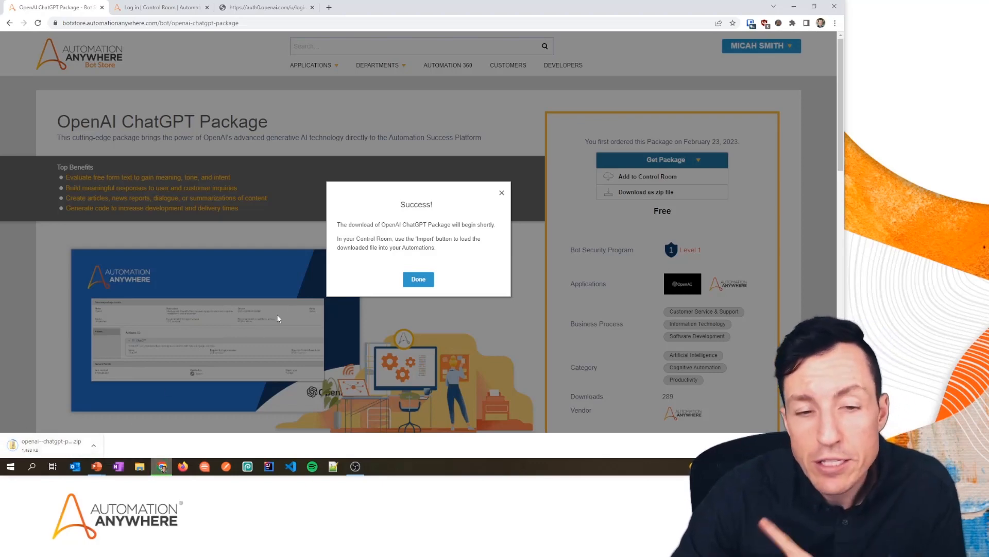
click(427, 281)
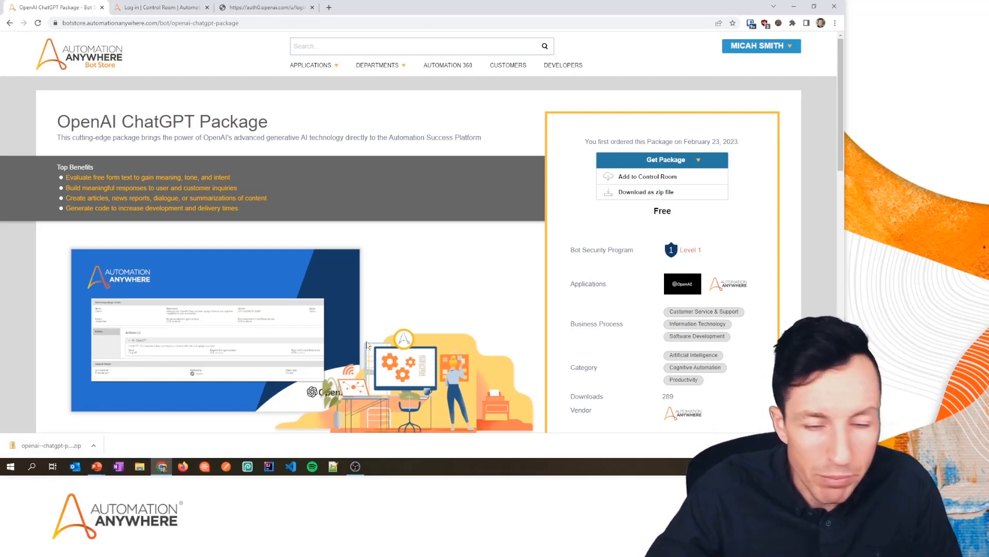
click(430, 294)
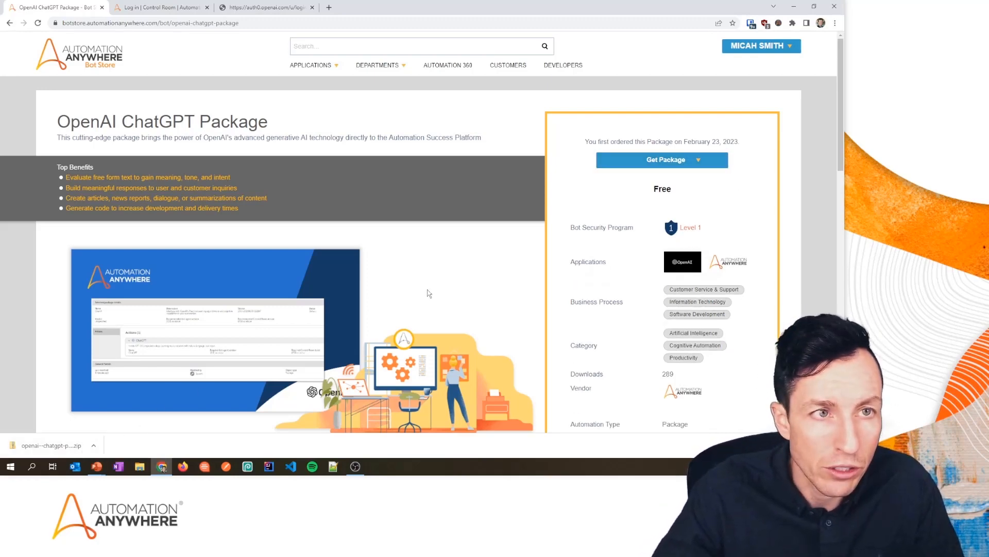
click(163, 7)
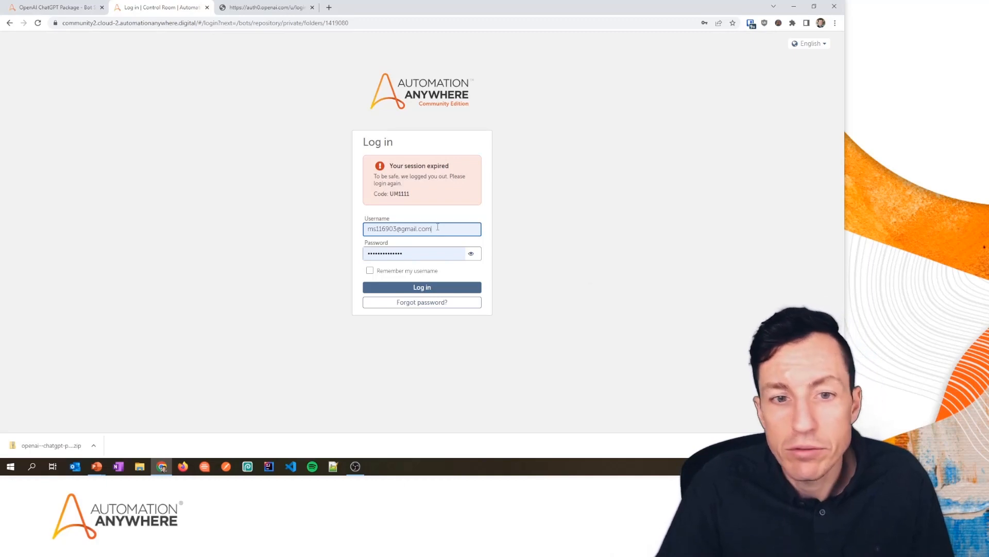
Step: Log in, review the installed packages list, then go to the Automation bot repository
click(437, 286)
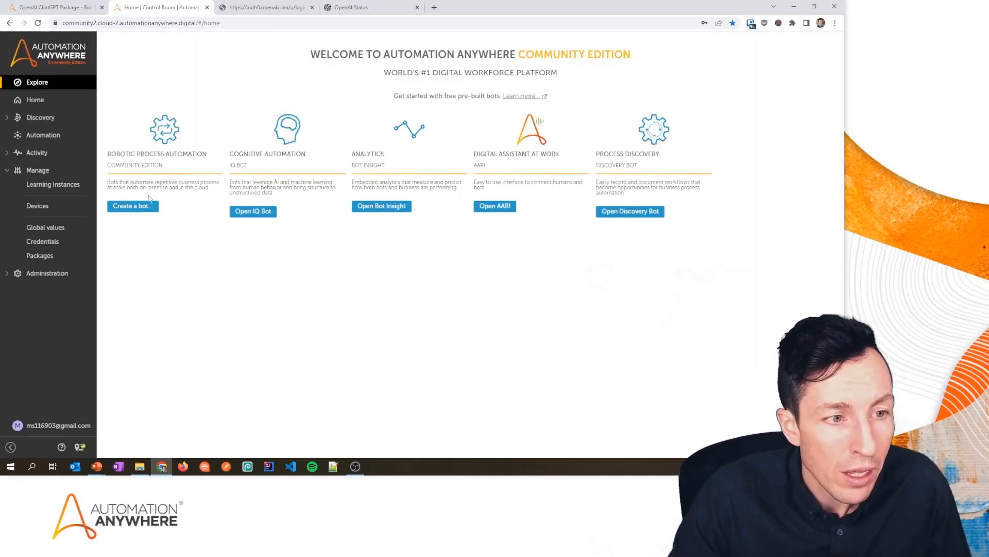
click(41, 255)
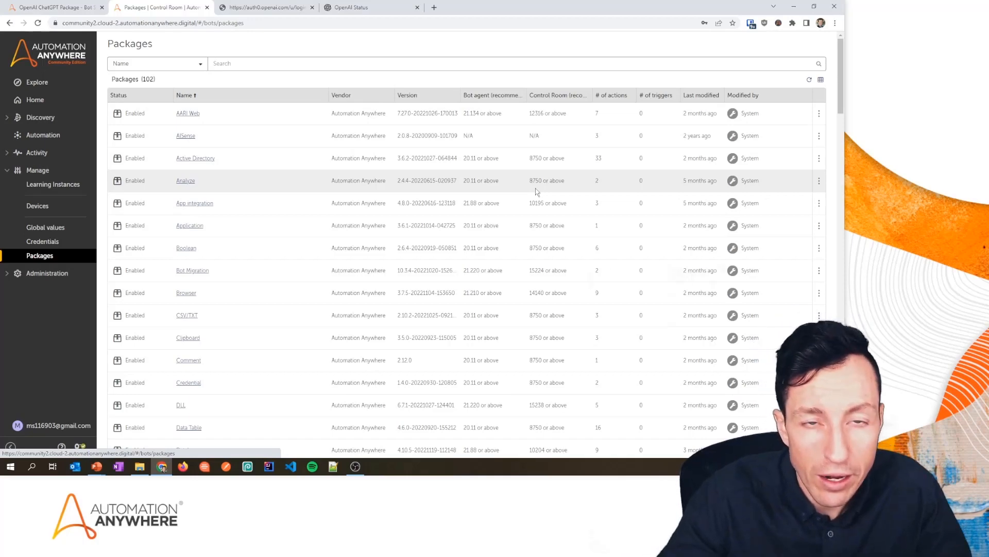
click(43, 135)
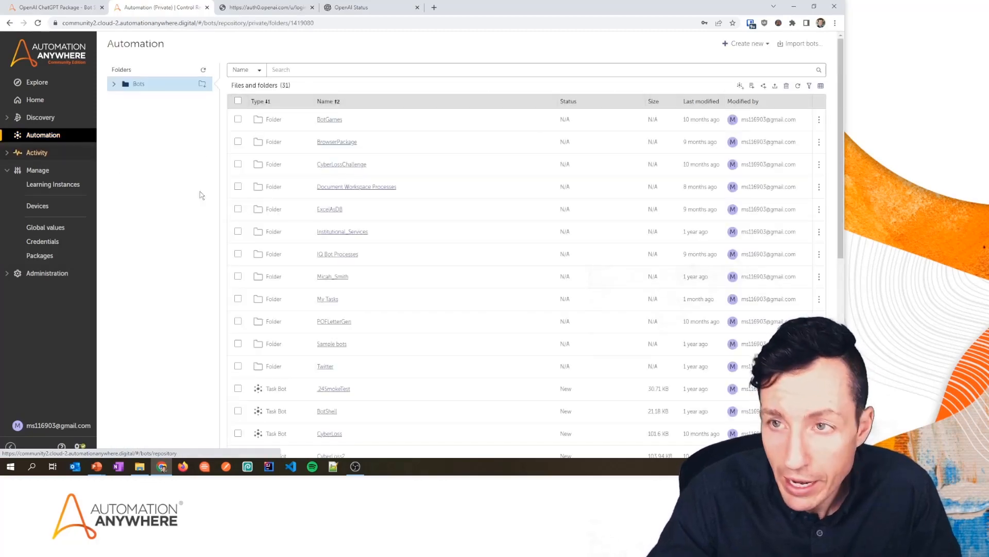
Step: Import openai--chatgpt-package.zip into the Control Room with the password field left empty
click(797, 45)
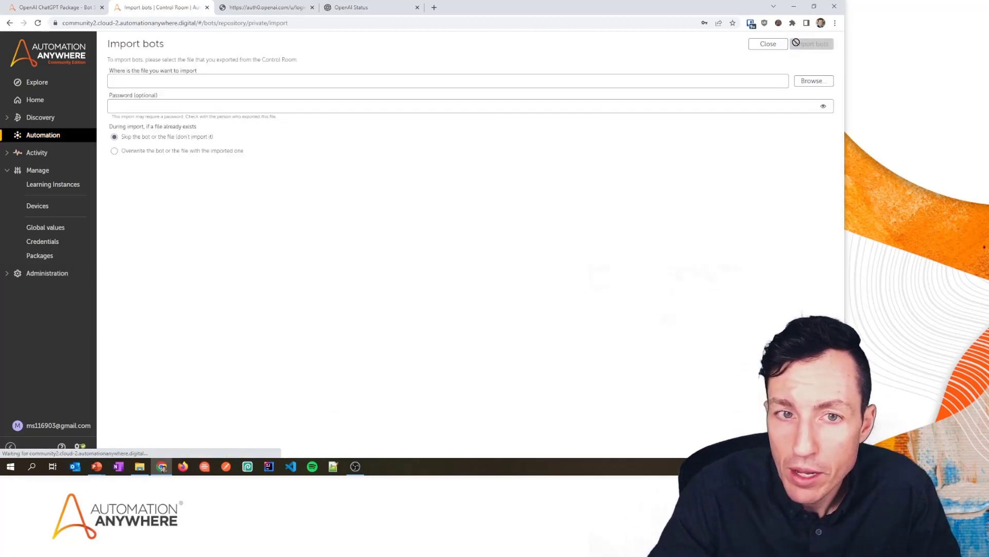
click(812, 81)
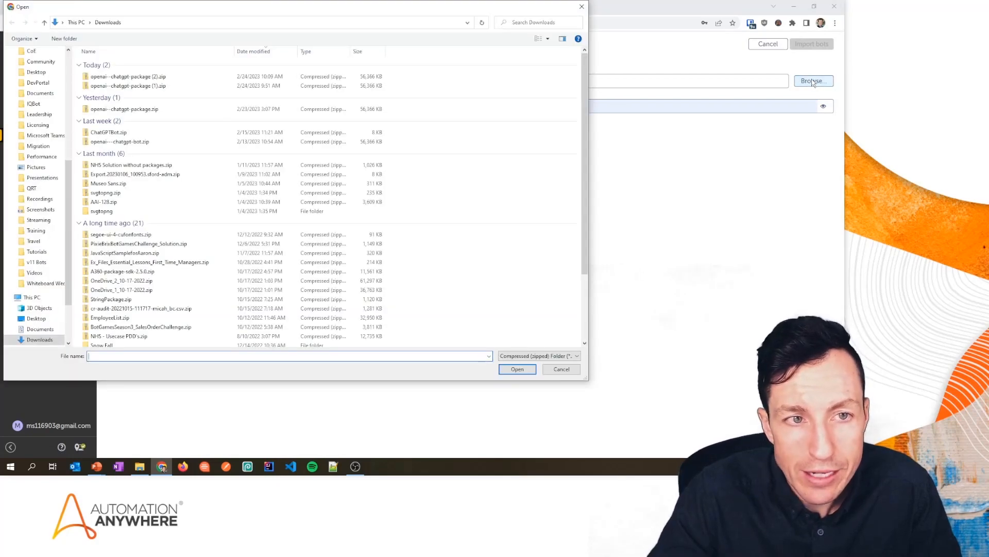
click(125, 109)
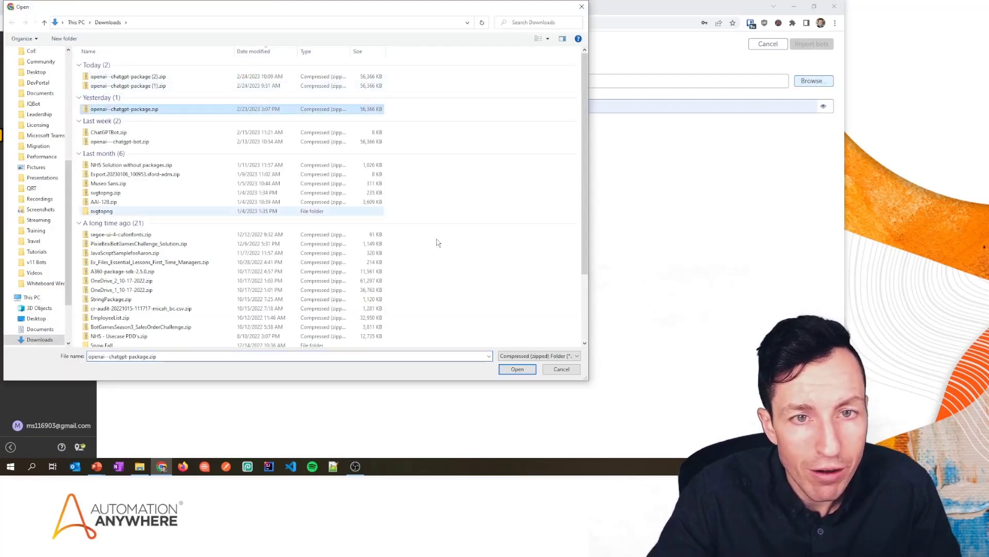
click(517, 369)
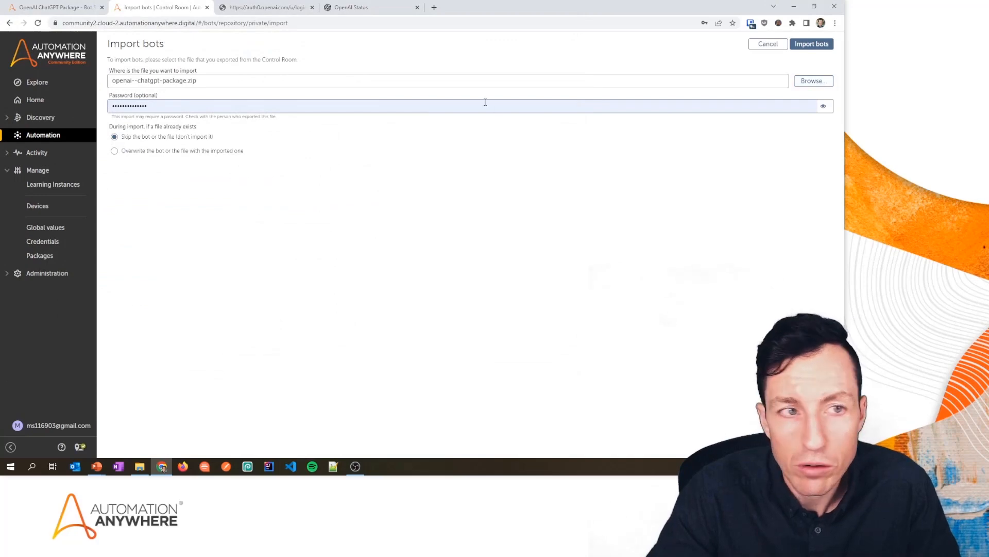
click(484, 105)
key(ctrl+a)
key(BackSpace)
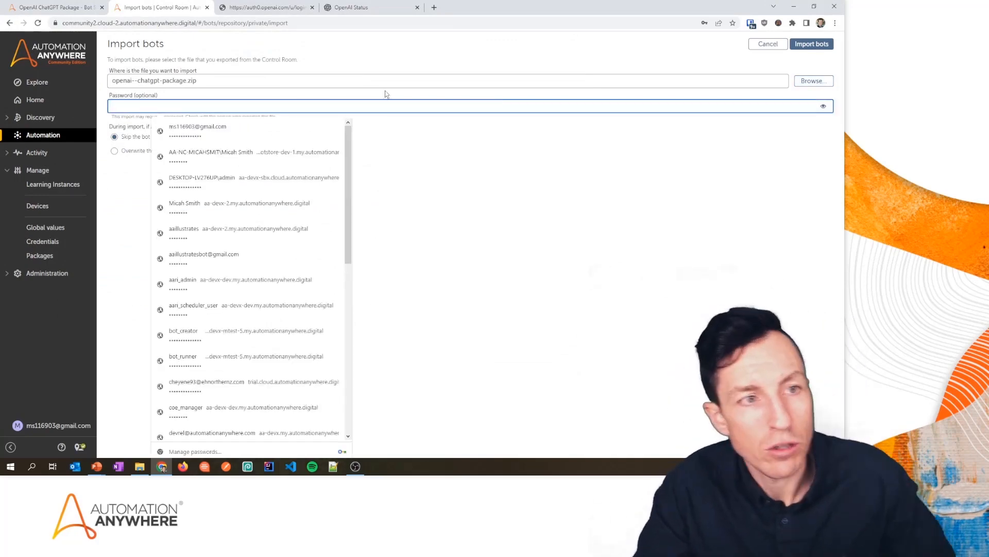
click(231, 83)
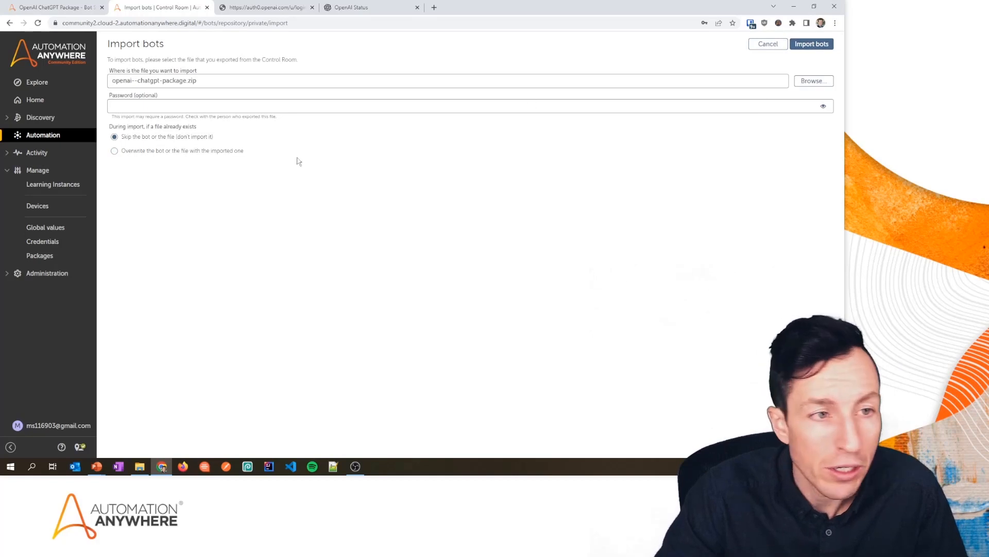
click(813, 47)
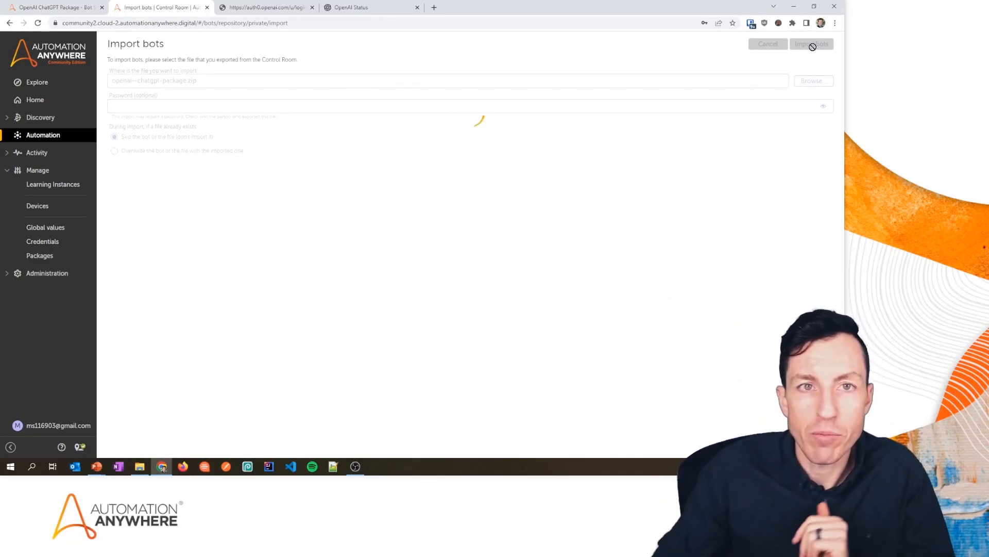
Step: Bring up File Explorer and browse the folder tree toward Downloads
key(alt+Tab)
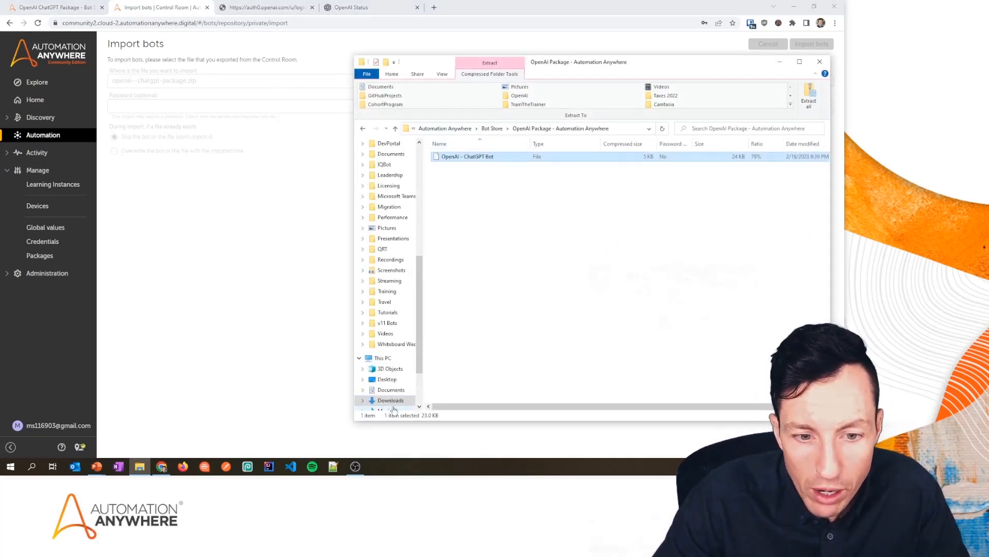
click(385, 399)
Step: Browse into the downloaded zip down to the OpenAI - ChatGPT Bot file in the OpenAI Package folder
click(389, 378)
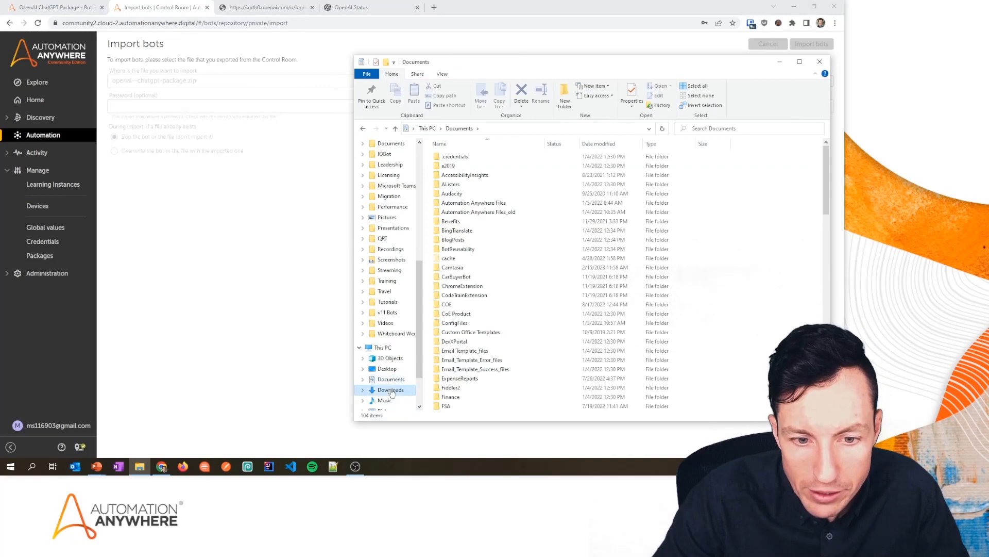
click(391, 390)
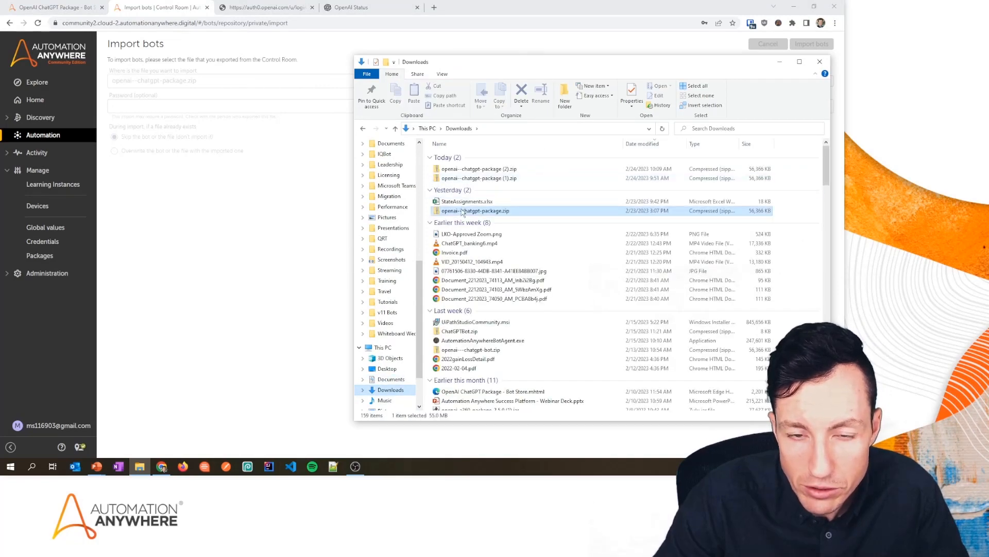
double_click(473, 210)
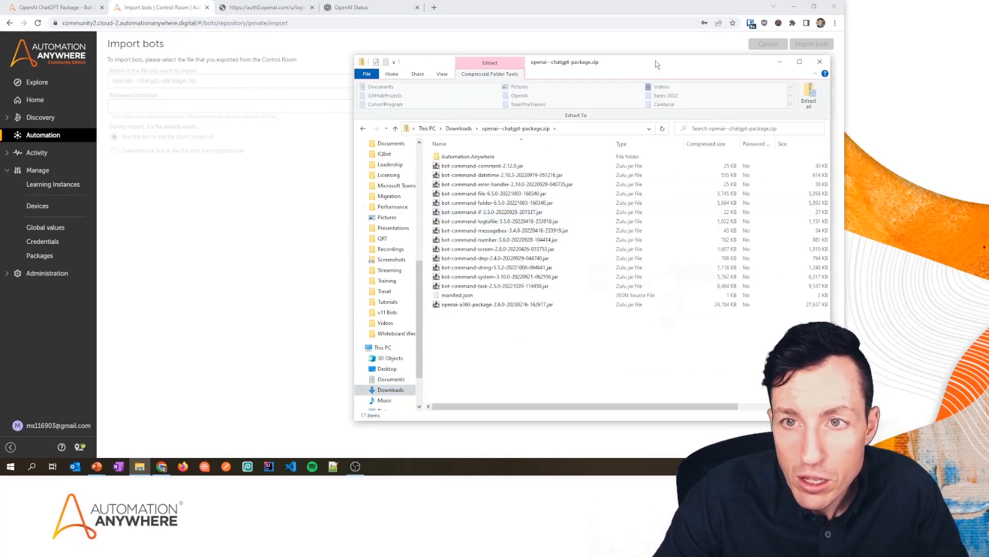
drag(657, 63, 493, 53)
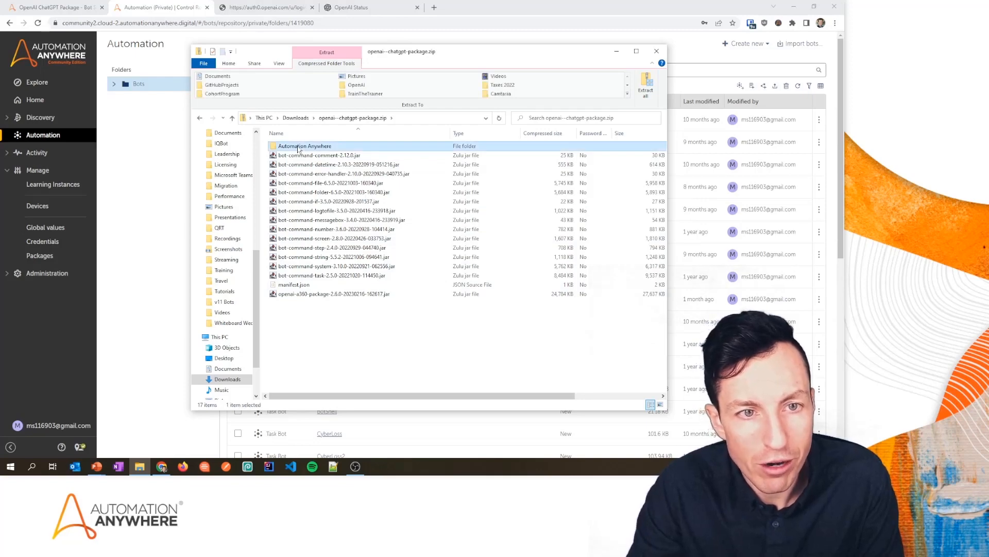
double_click(298, 147)
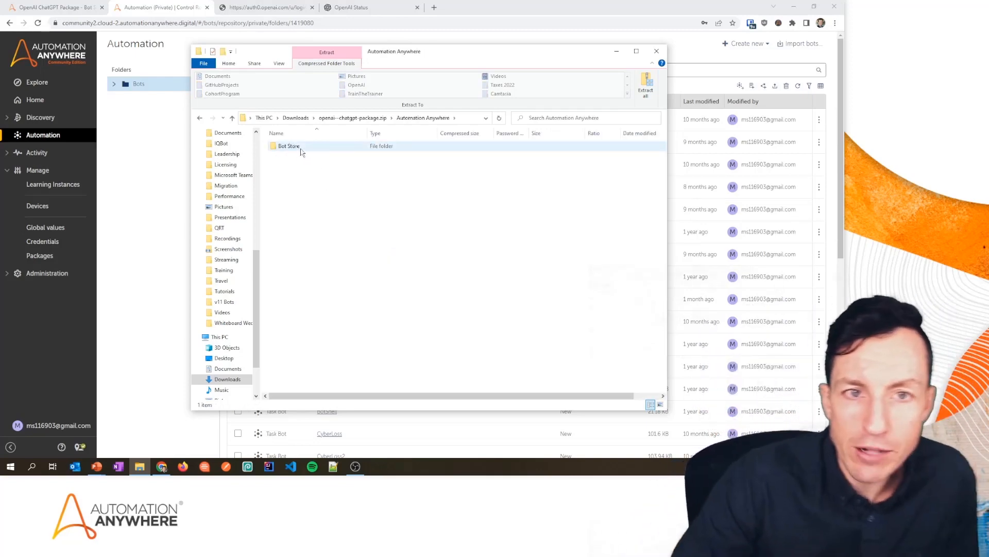
double_click(301, 149)
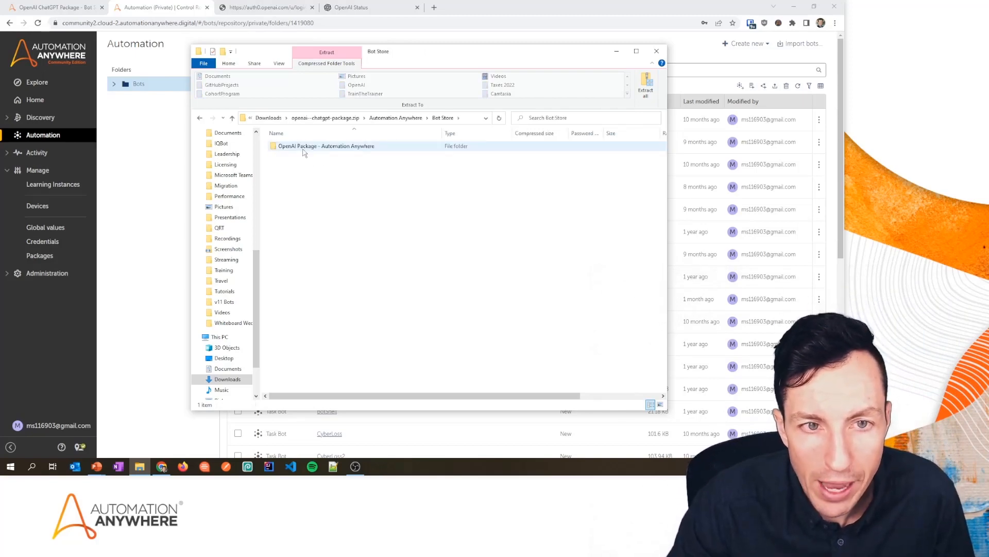
click(306, 148)
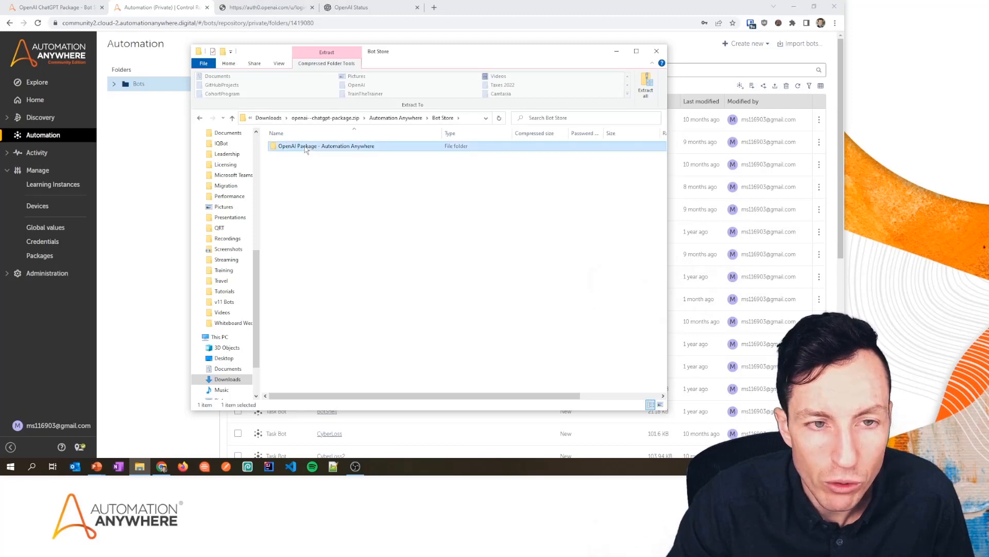
key(Return)
click(308, 146)
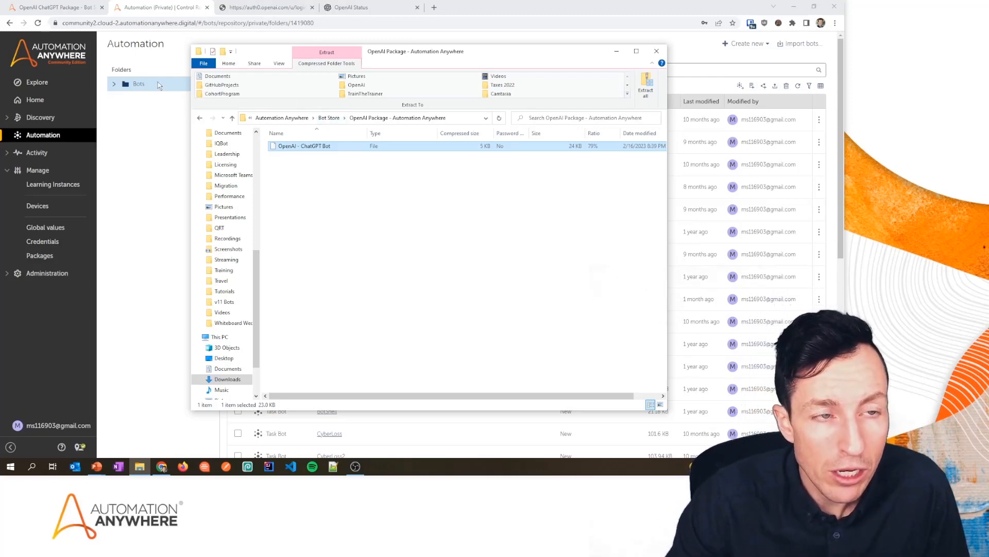
Step: Walk the archive folders again, open the OpenAI - ChatGPT Bot file, then return to the Control Room
click(283, 118)
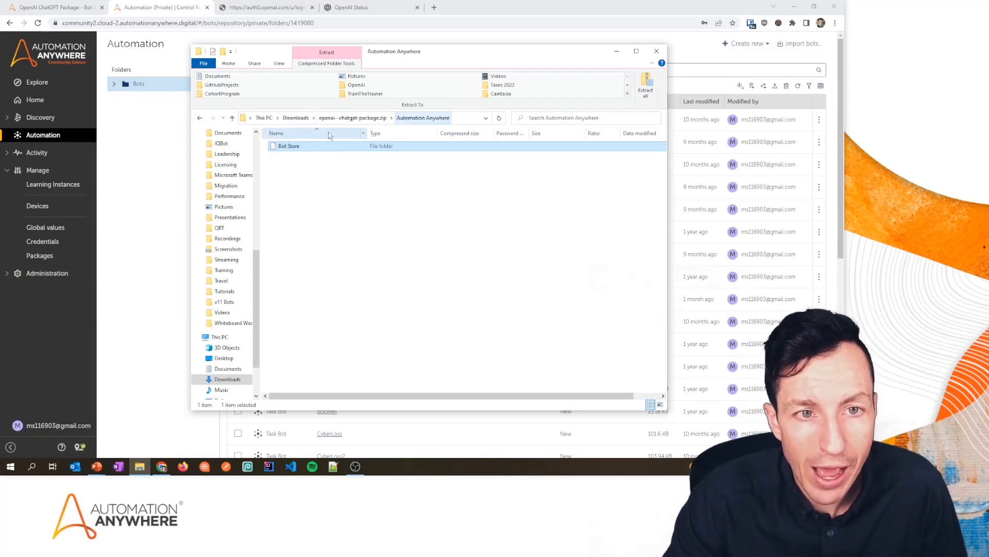
click(290, 146)
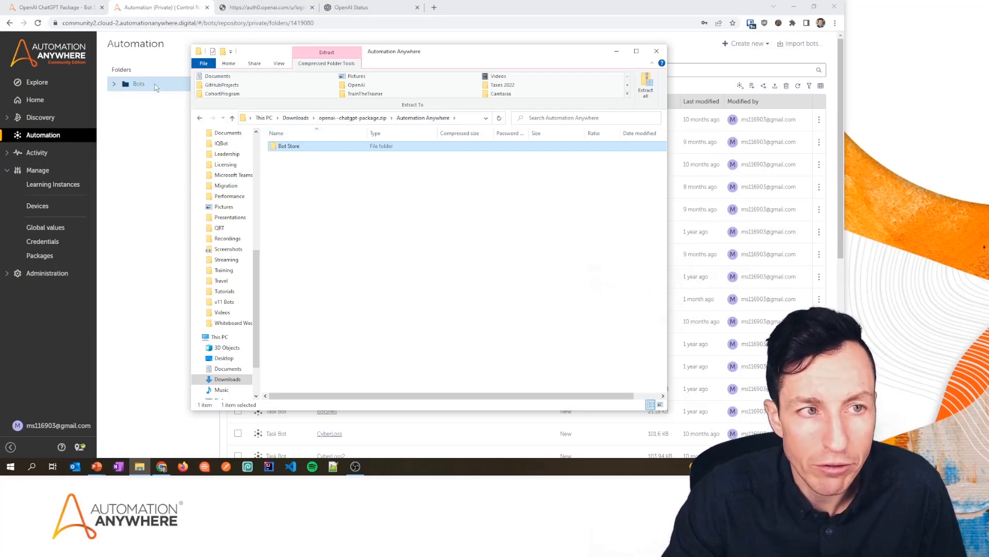
double_click(290, 146)
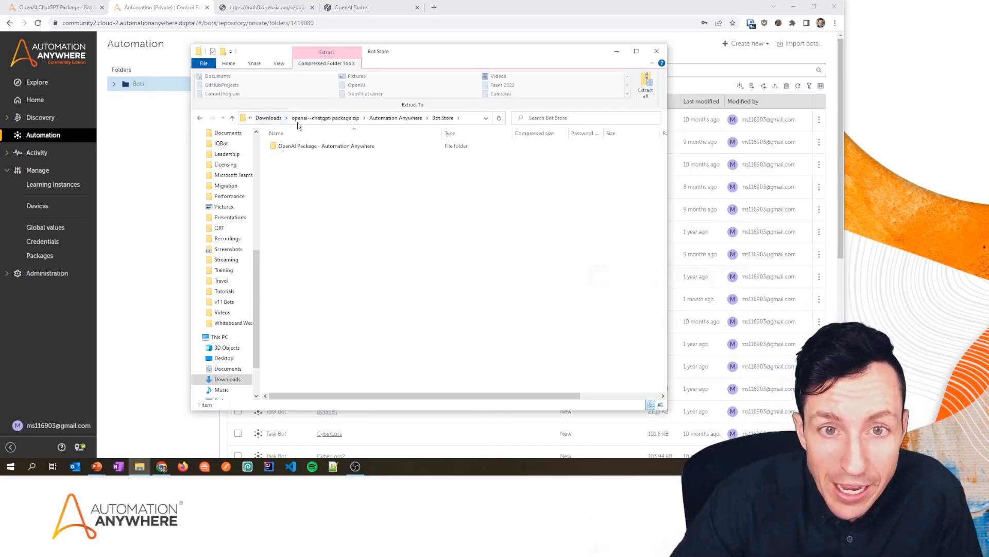
double_click(314, 149)
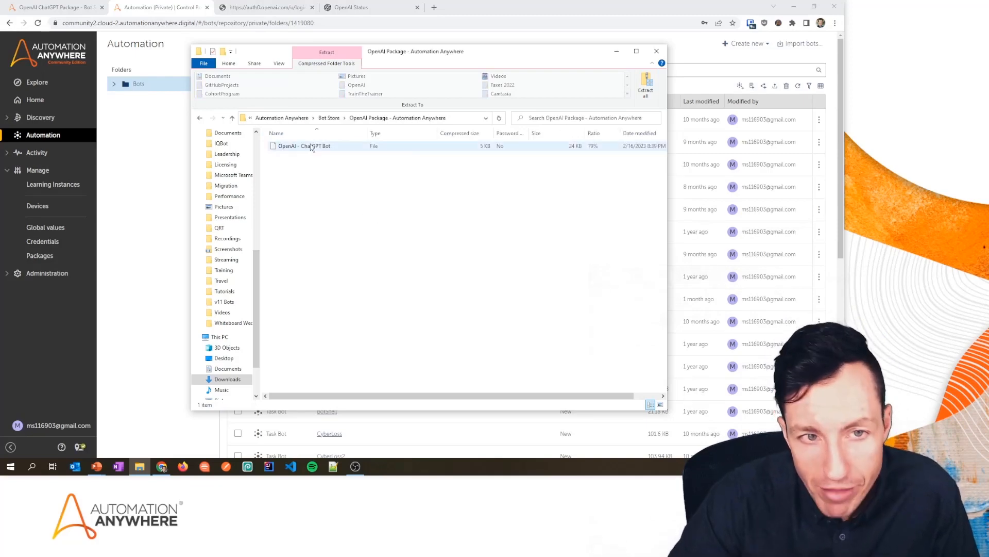
double_click(311, 147)
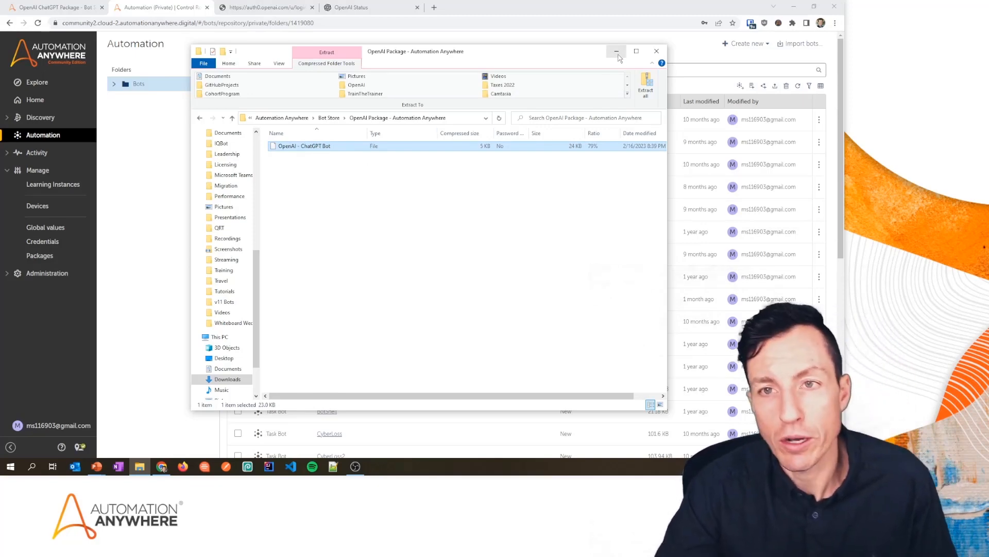
key(alt+Tab)
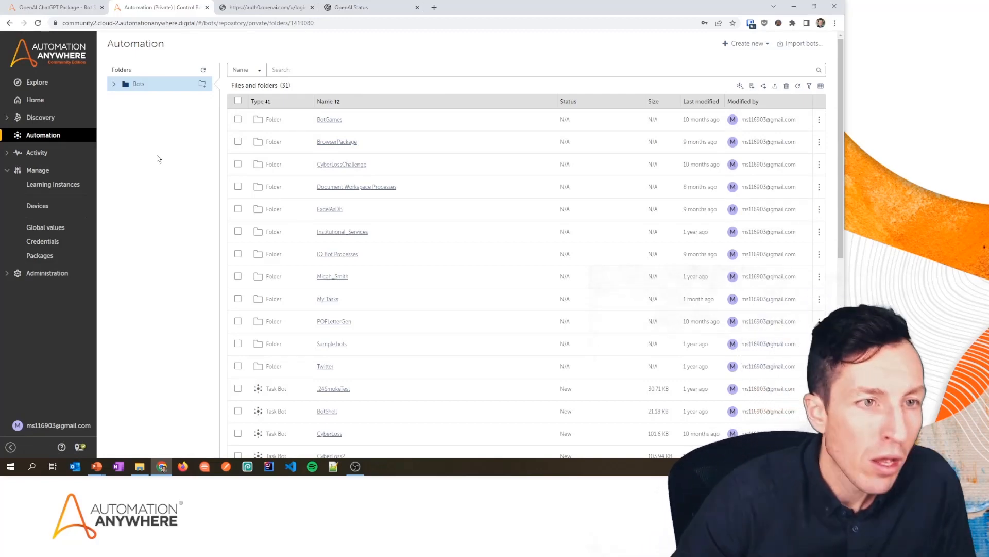
Step: Review the OpenAI package's ChatGPT action details, then return to the Automation bot folders
click(45, 259)
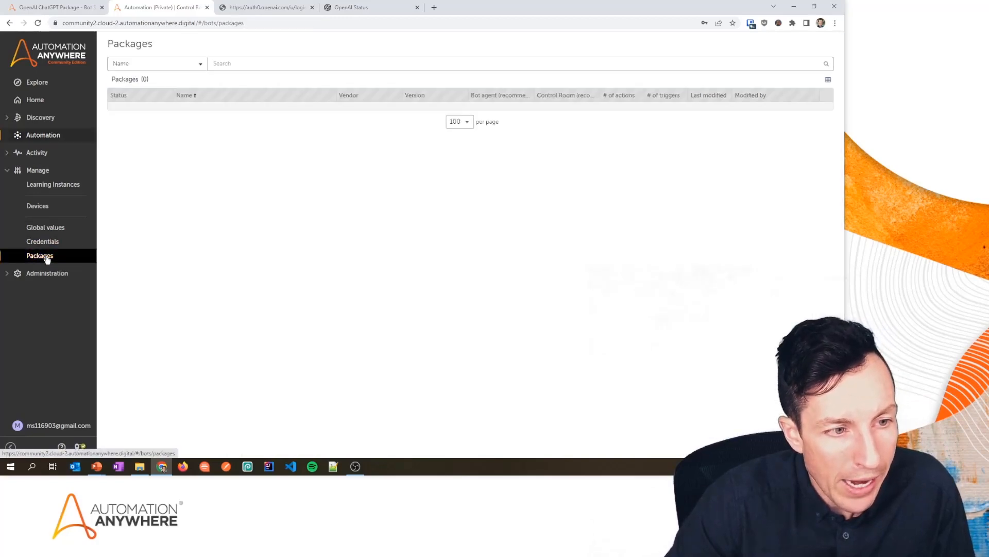
scroll(430, 171, down, 3)
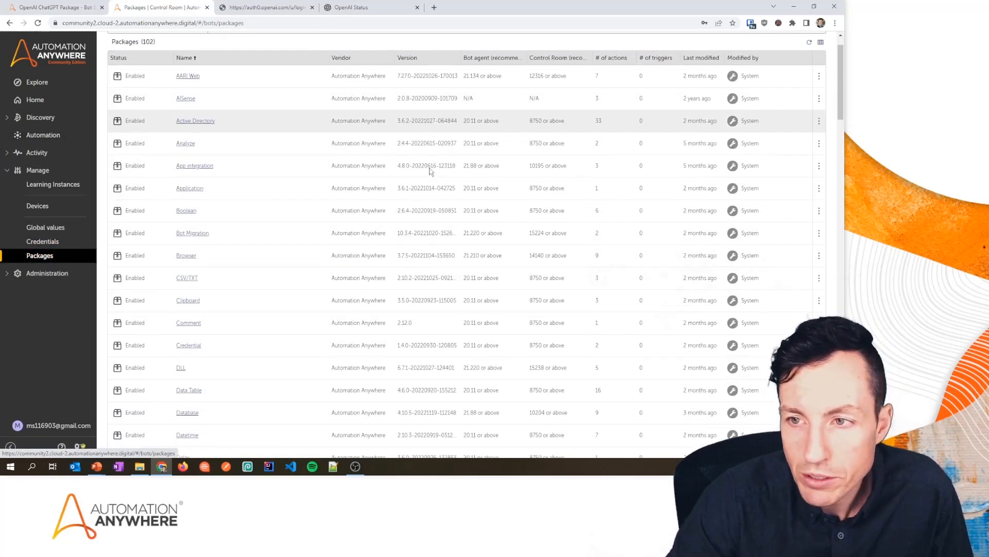
scroll(430, 171, down, 4)
scroll(430, 170, down, 4)
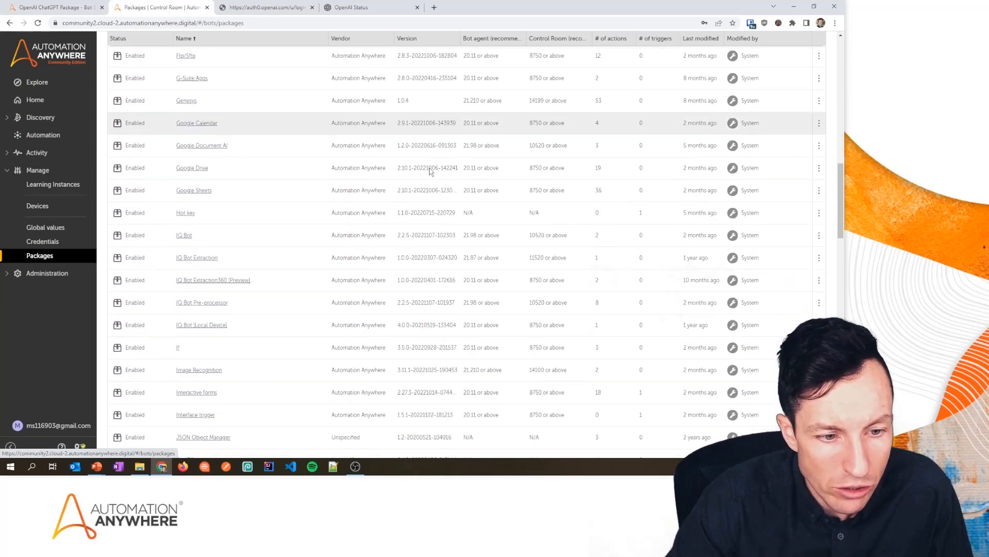
scroll(430, 171, down, 4)
scroll(430, 171, down, 3)
scroll(433, 174, down, 2)
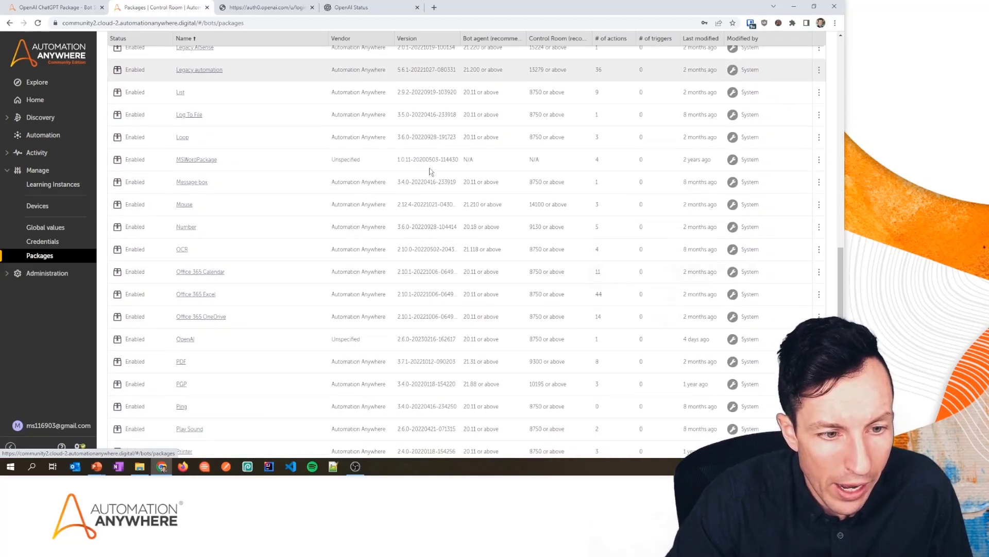
scroll(437, 178, down, 2)
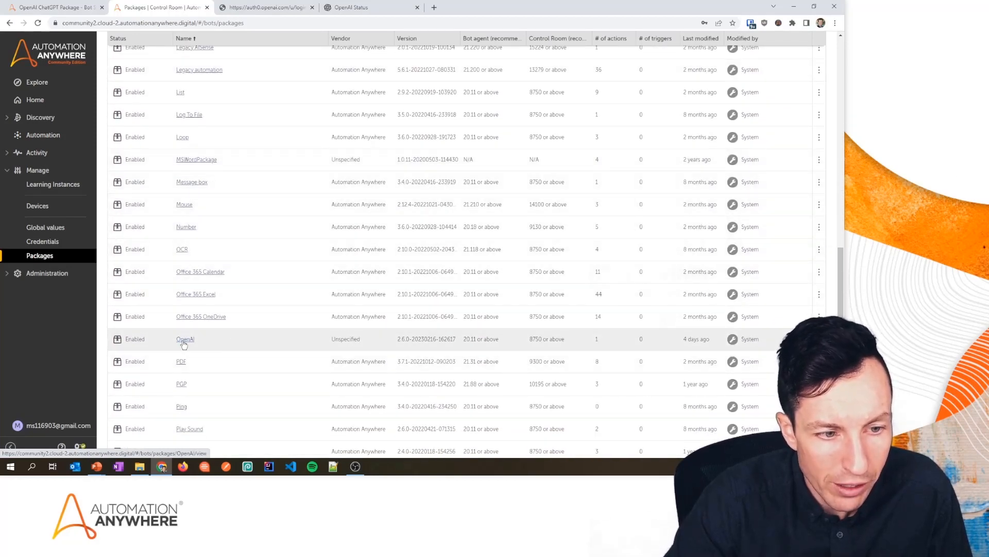
click(183, 339)
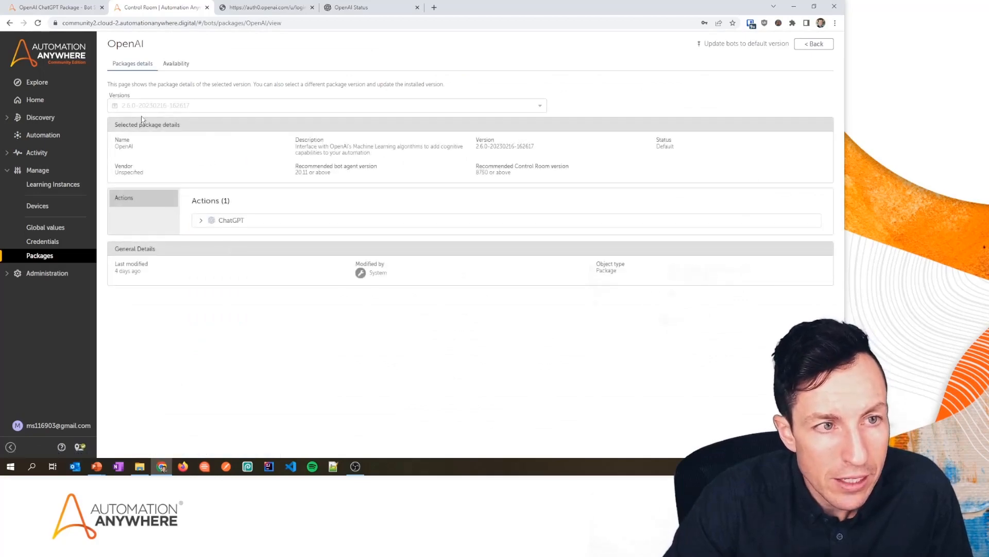
click(202, 220)
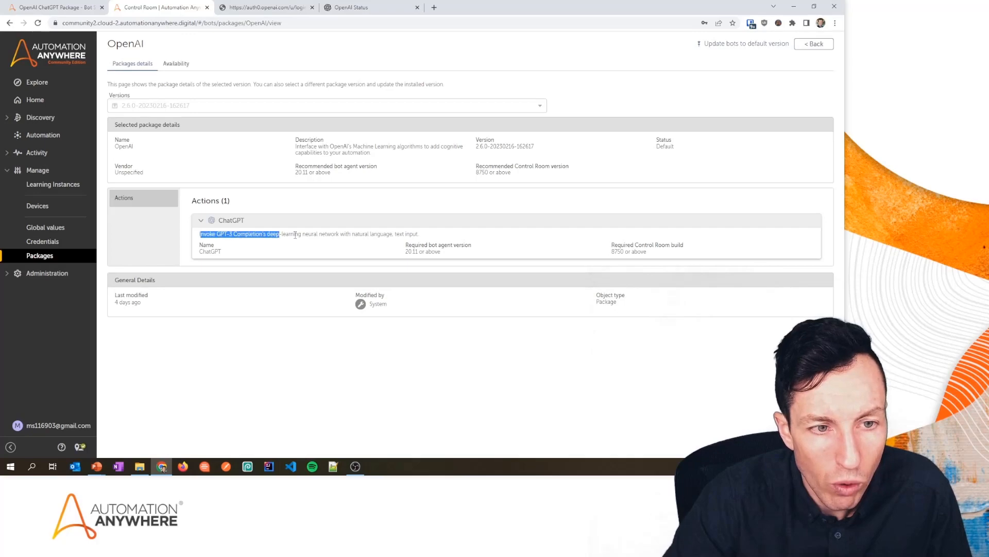
drag(296, 233, 421, 234)
click(448, 236)
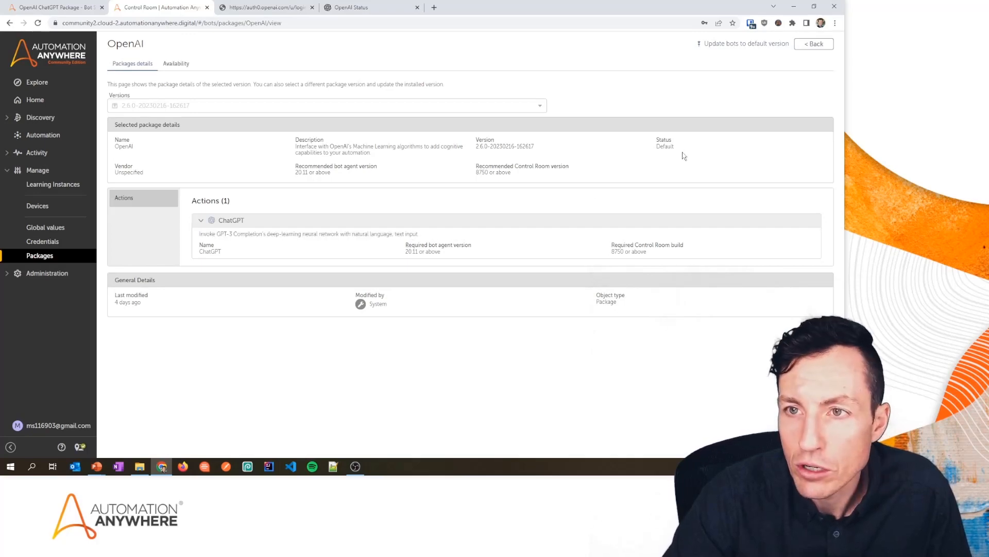
click(818, 45)
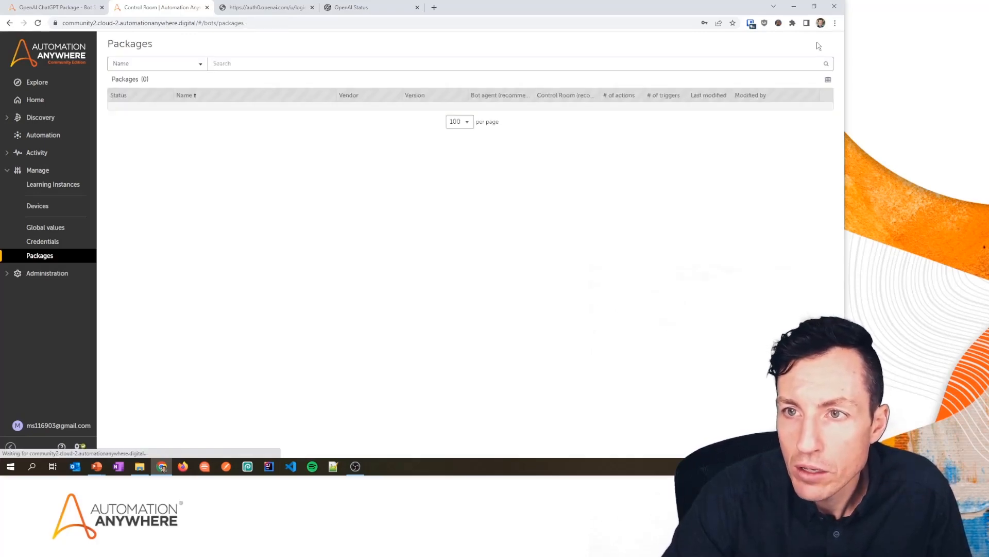
click(43, 135)
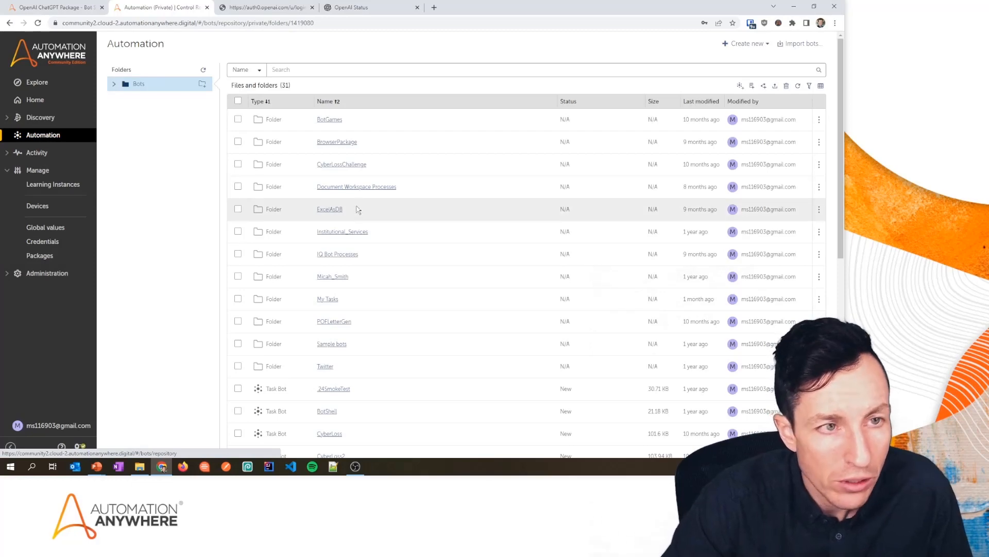
Step: Create a subfolder named OpenAI under Bots
click(115, 84)
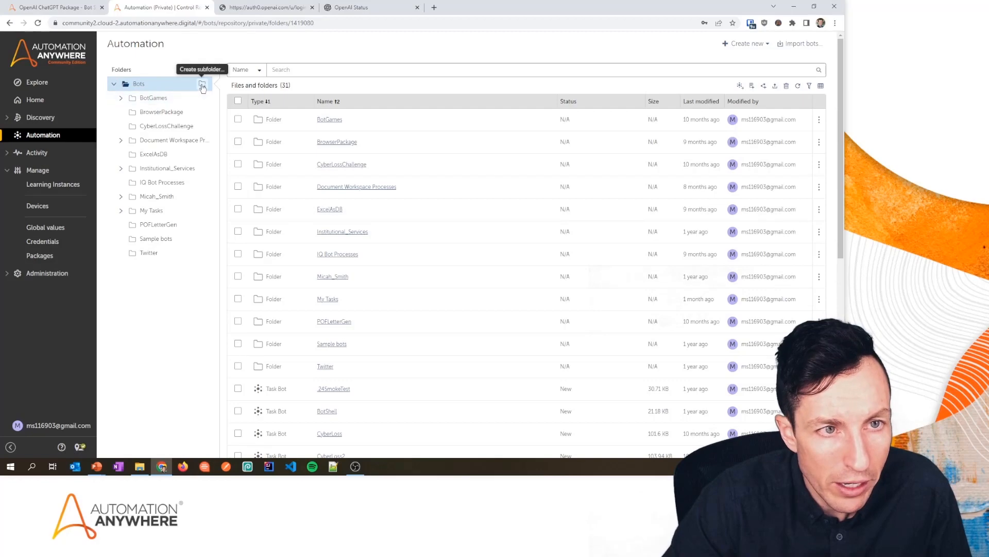
click(203, 85)
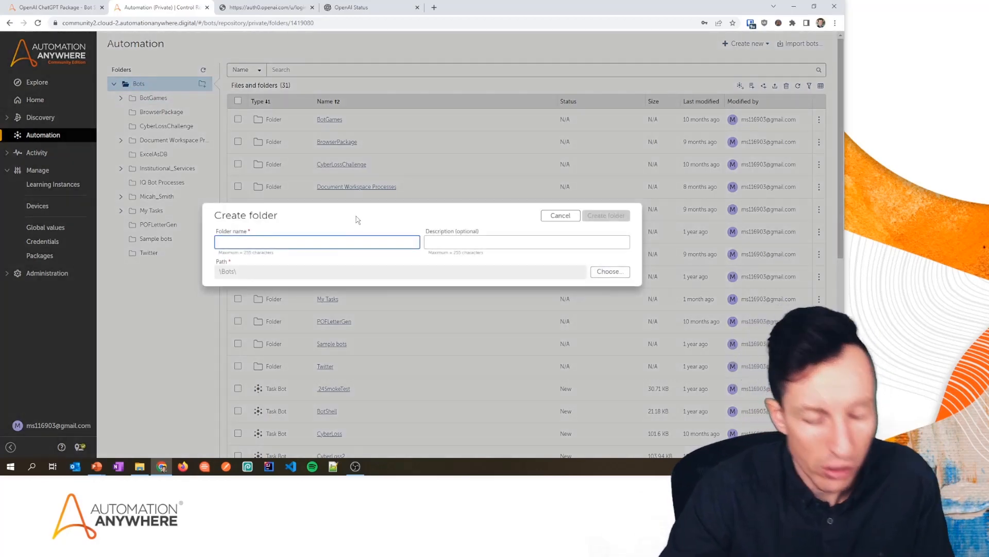
text(OpenAI)
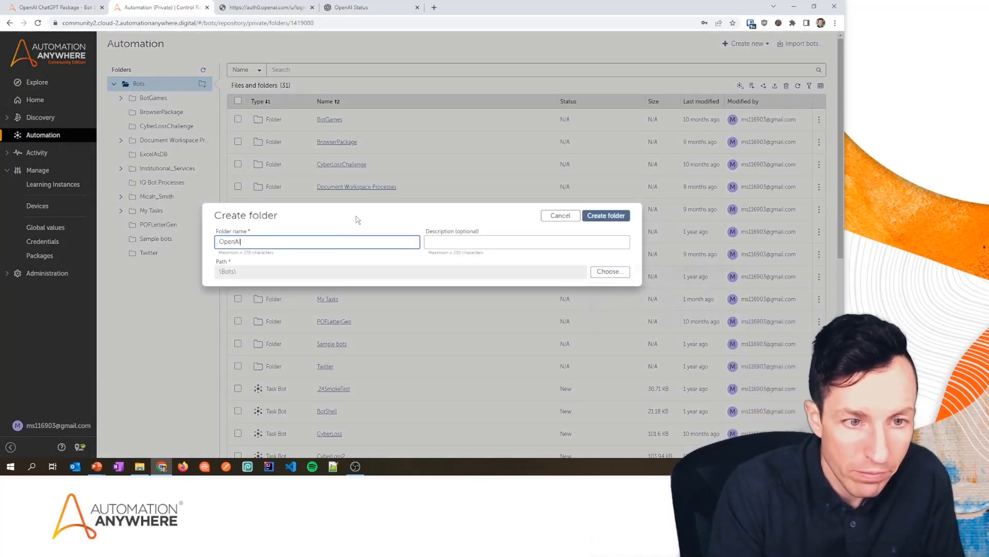
click(606, 215)
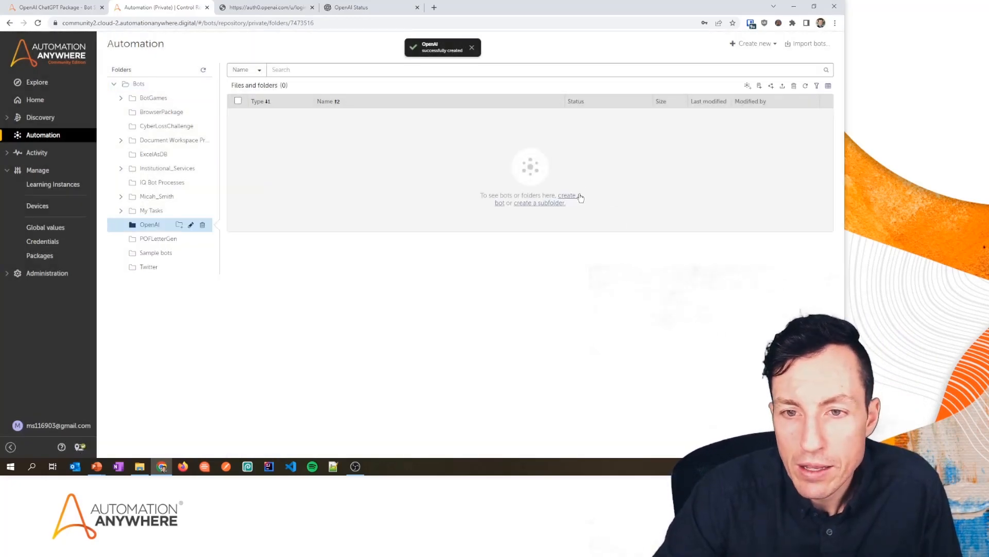
Step: Create a task bot named OpenAI_DemoBot in the OpenAI folder and open it for editing
click(580, 196)
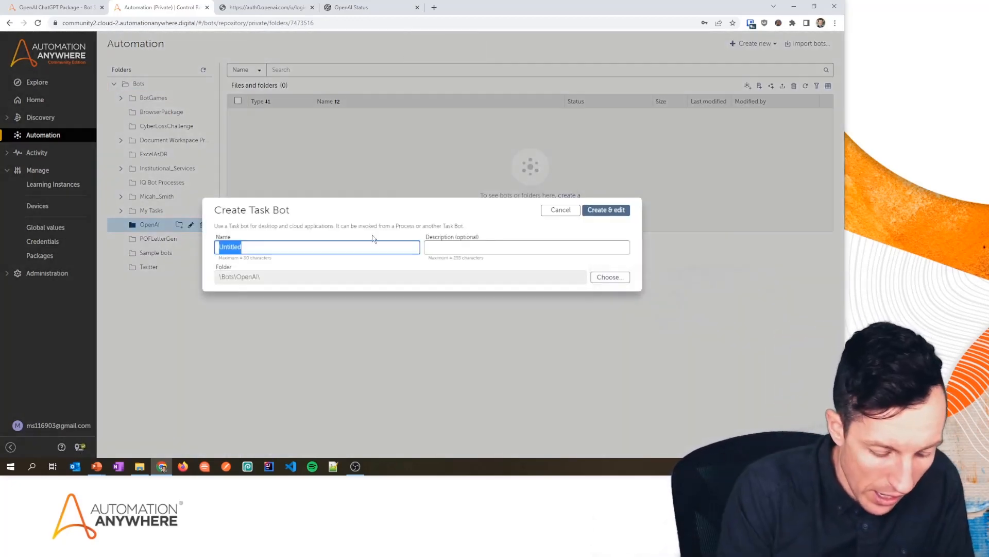
text(OpenAI)
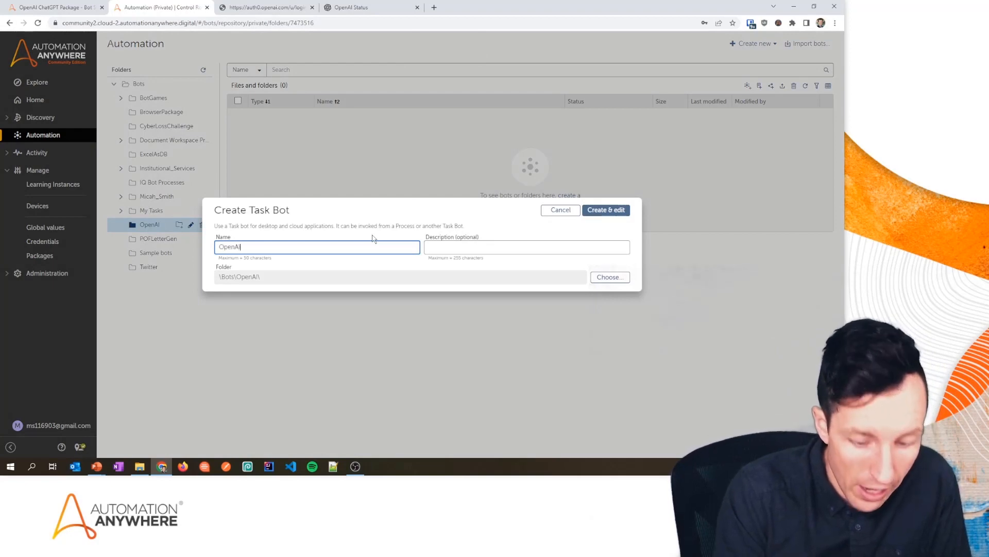
text(_De)
text(moBot)
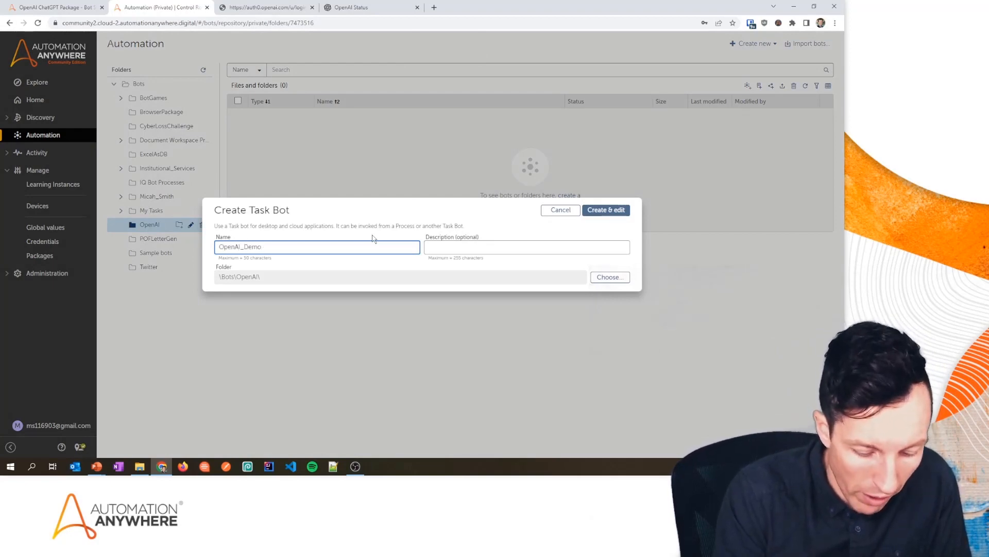
click(620, 211)
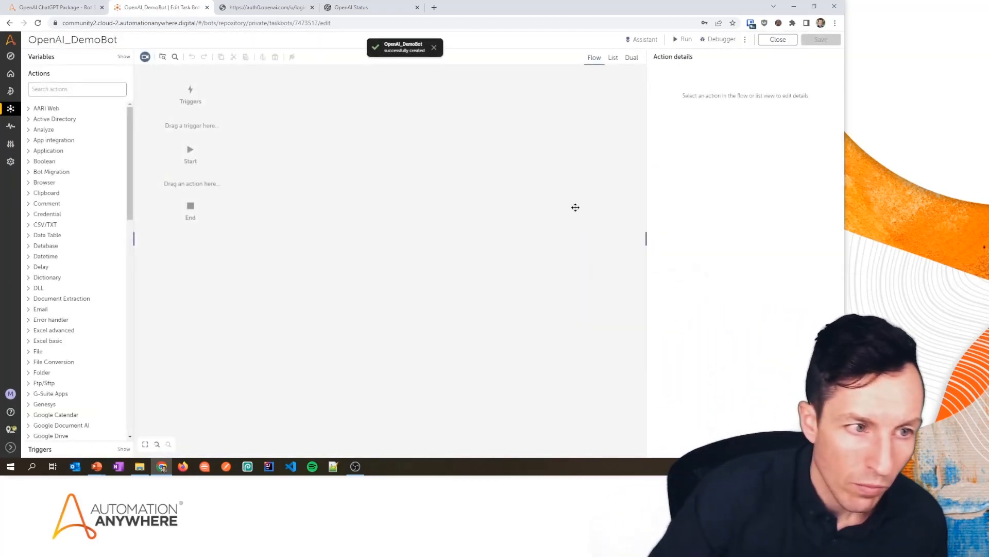
drag(130, 130, 131, 247)
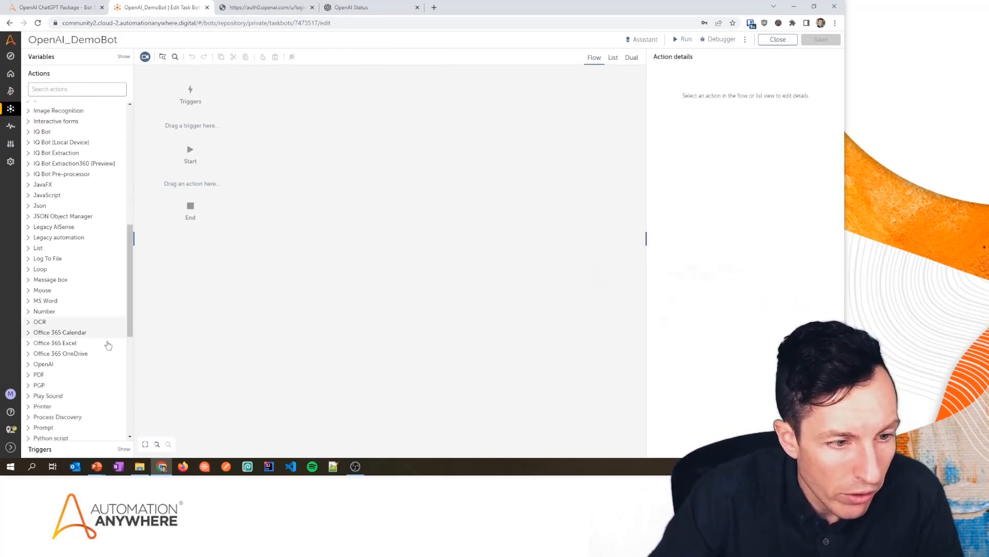
Step: Place the OpenAI ChatGPT action between Start and End, then switch to the OpenAI login tab
click(43, 363)
drag(51, 375, 229, 186)
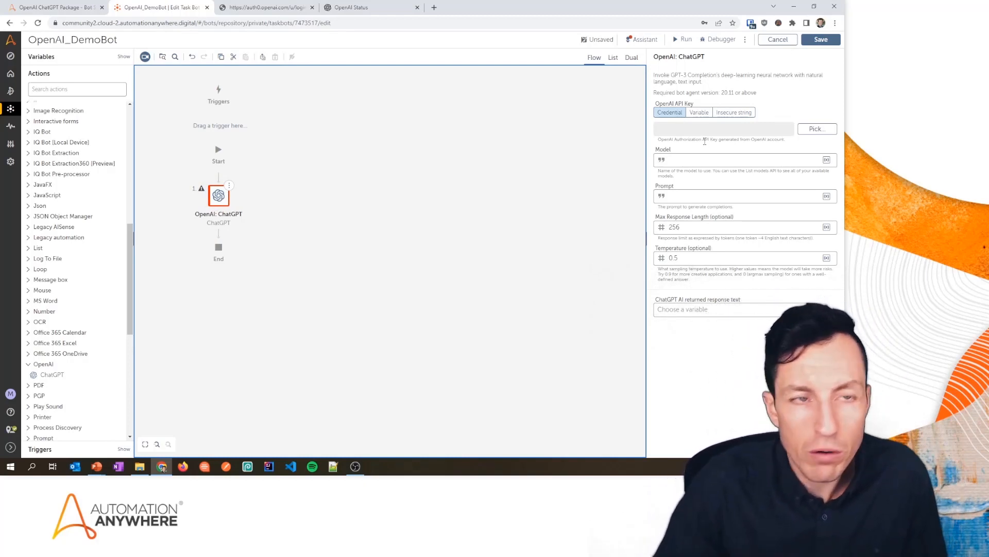
click(268, 8)
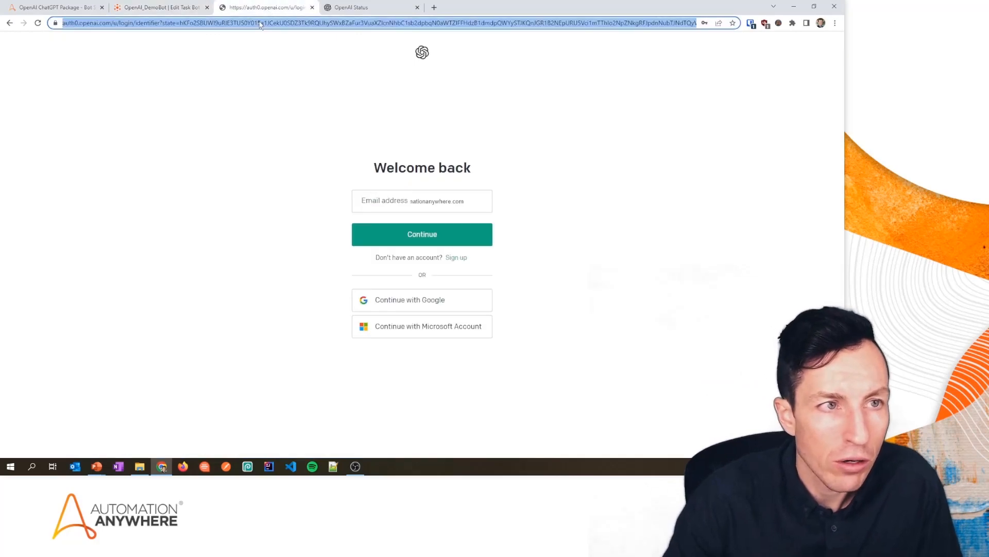
text(open)
Step: Go to openai.com, enter the API platform and log in with a Google account
key(Return)
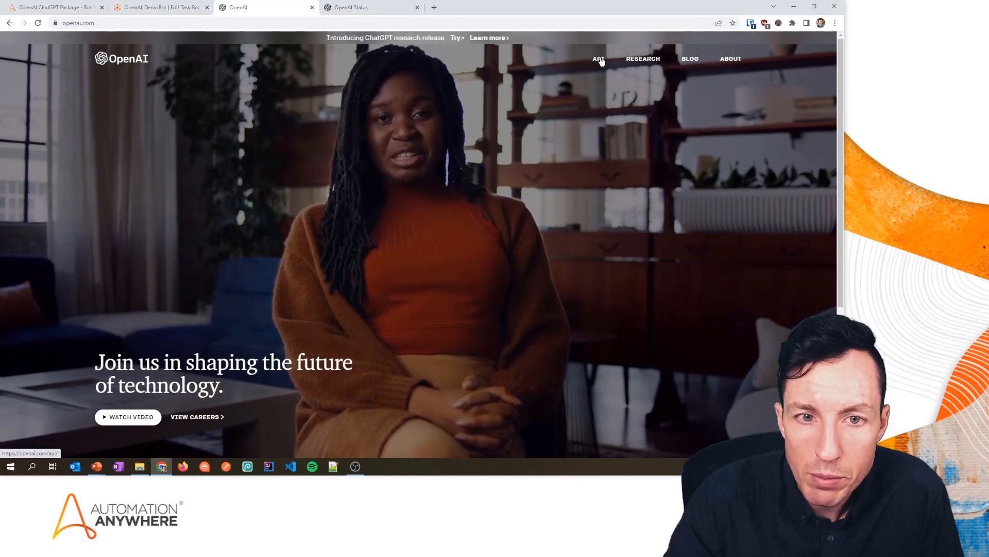
click(600, 60)
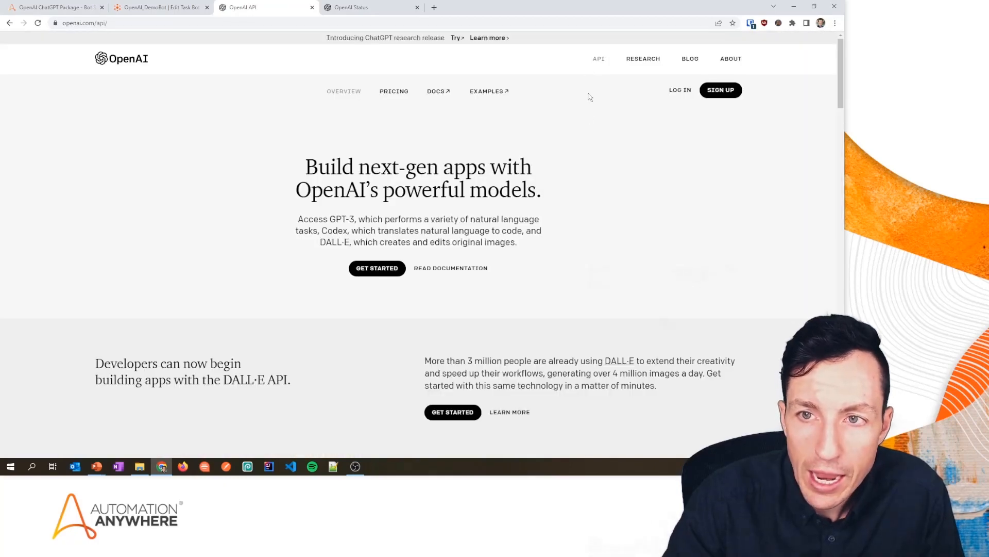
click(680, 91)
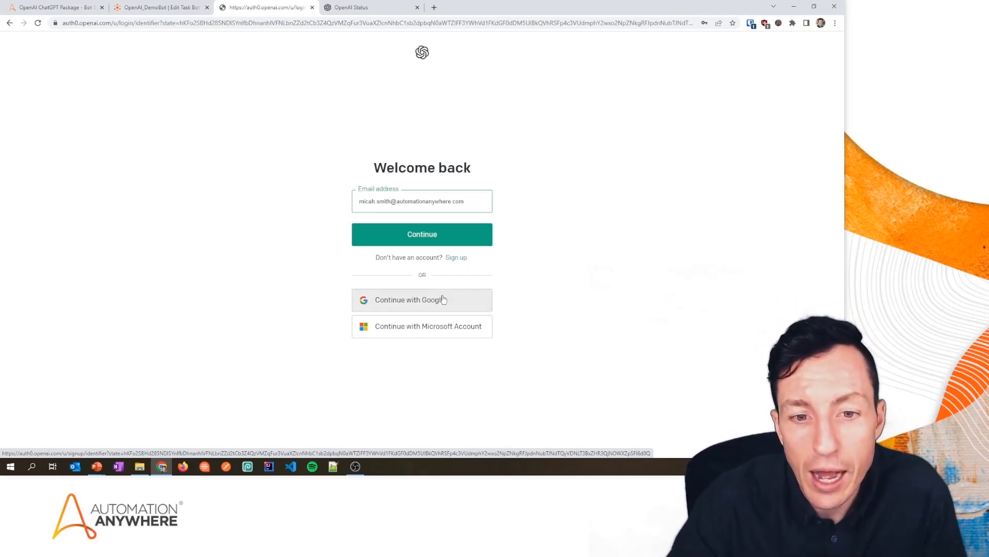
click(444, 297)
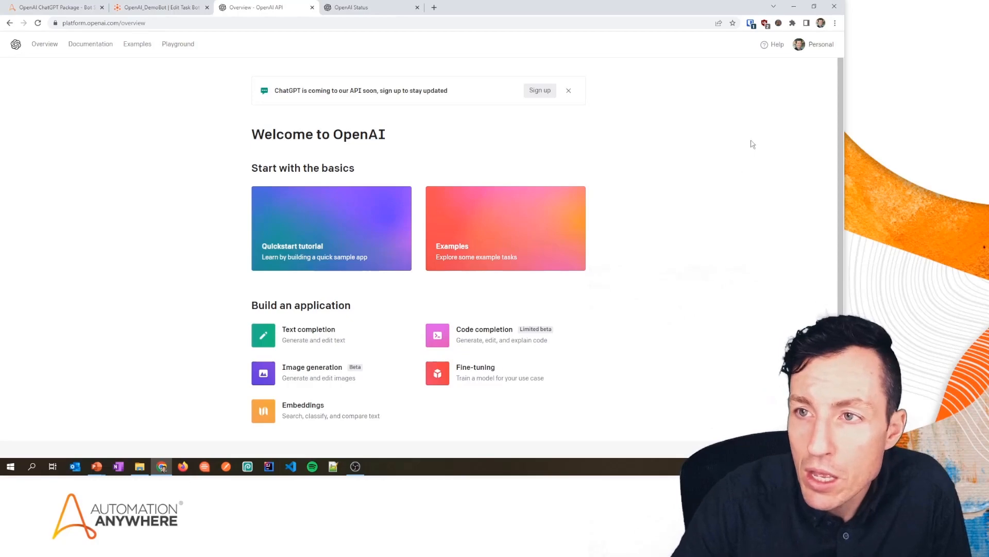
Step: Generate a new secret API key on the OpenAI API keys page and copy it
click(820, 45)
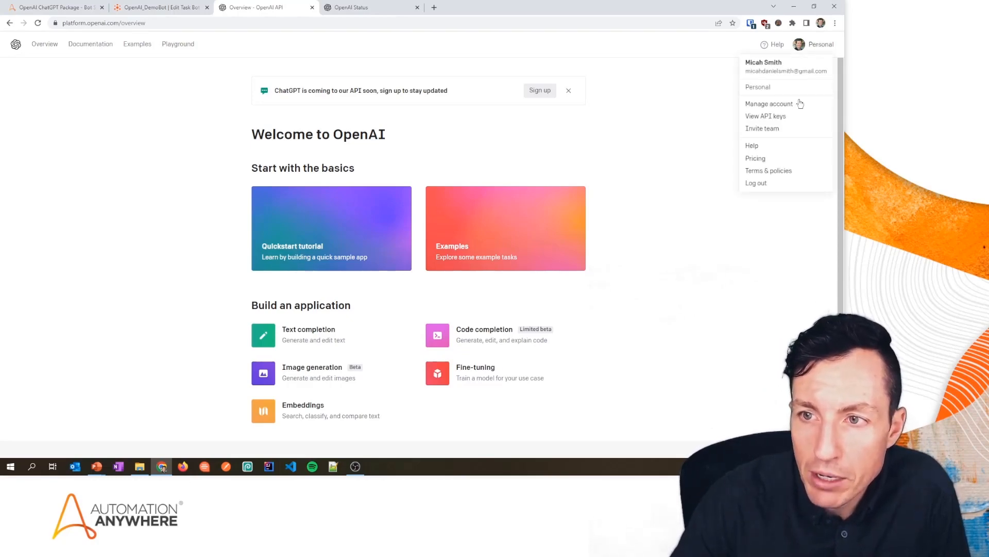
click(775, 118)
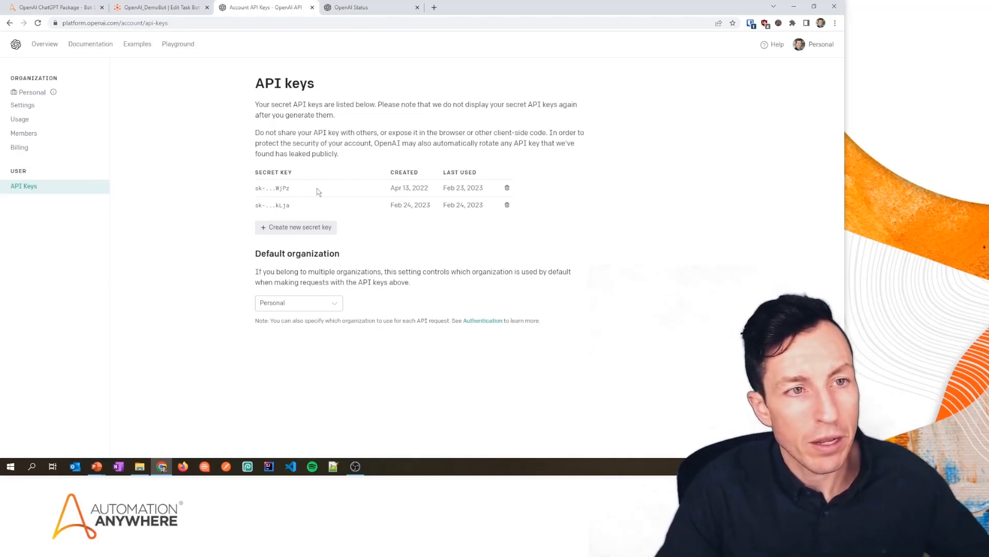
click(300, 228)
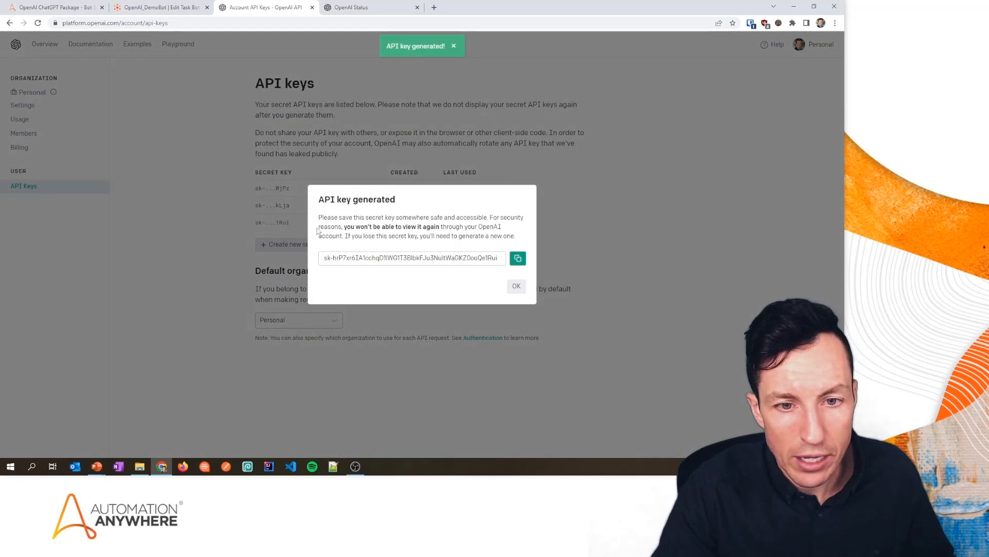
click(519, 257)
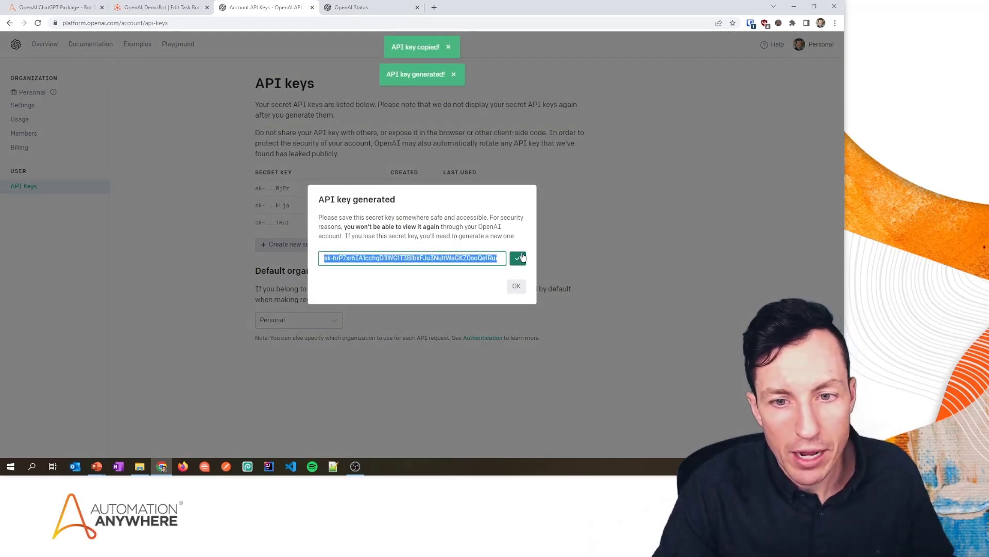
click(520, 286)
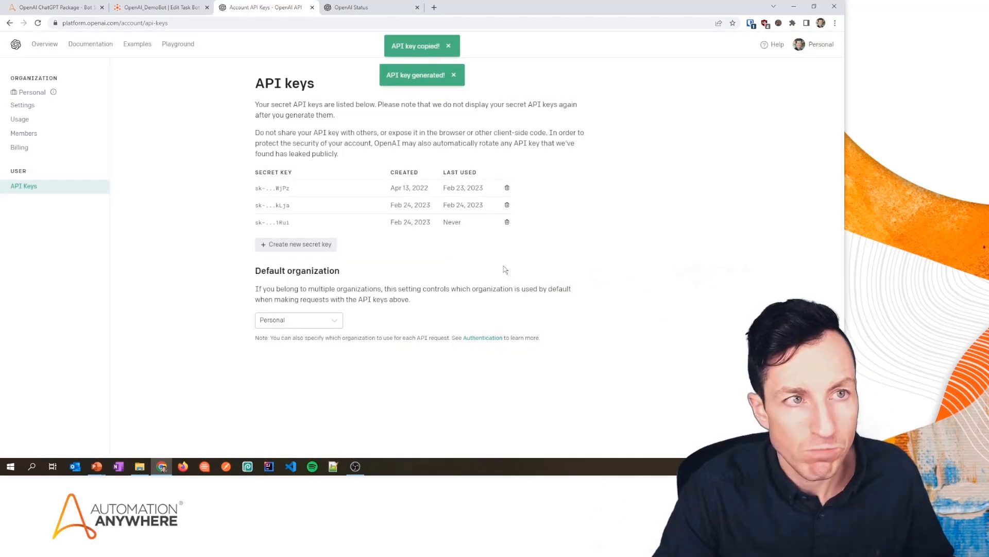
Step: Return to the OpenAI_DemoBot bot editor tab
click(176, 7)
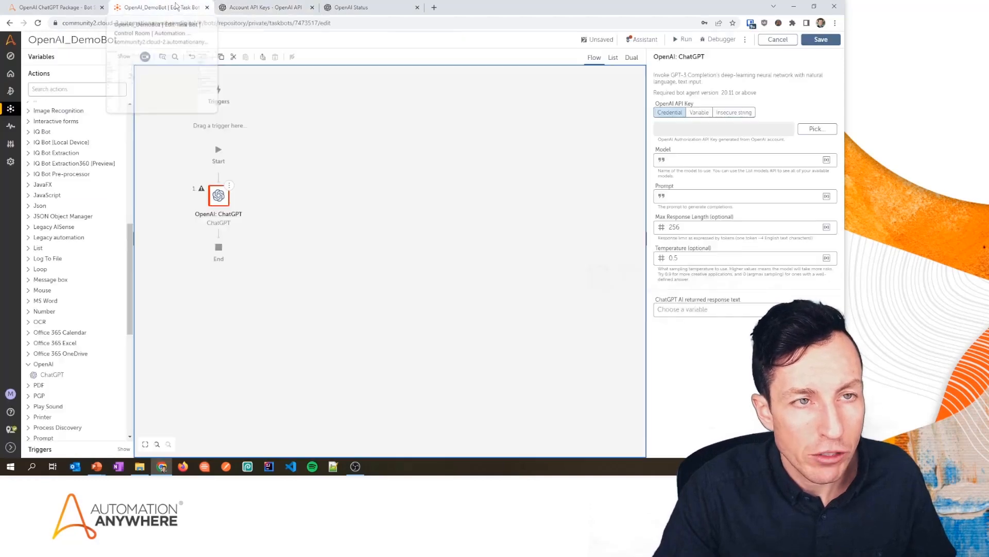
Step: Paste the copied key into OpenAI API Key as an Insecure string, then go back to the API keys page
click(733, 113)
click(718, 129)
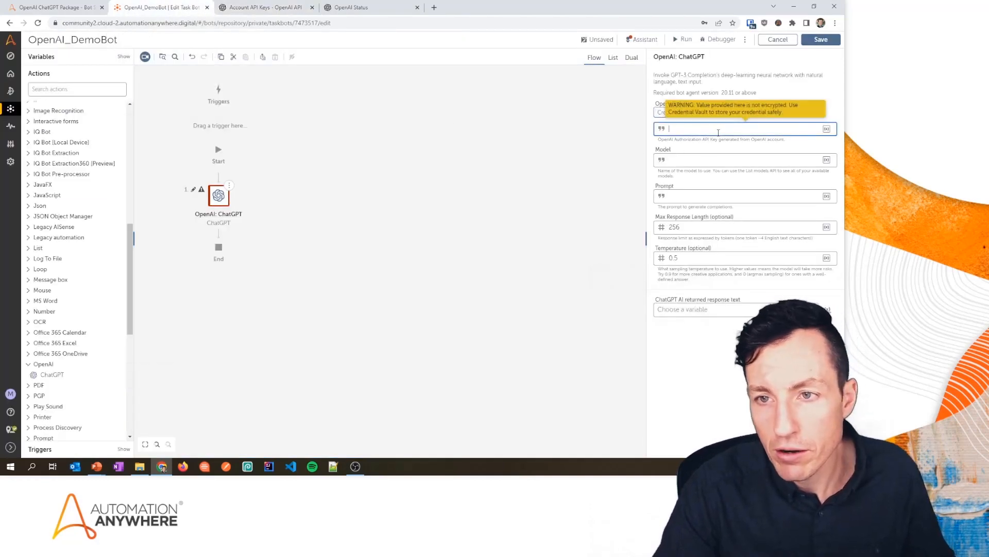
key(ctrl+v)
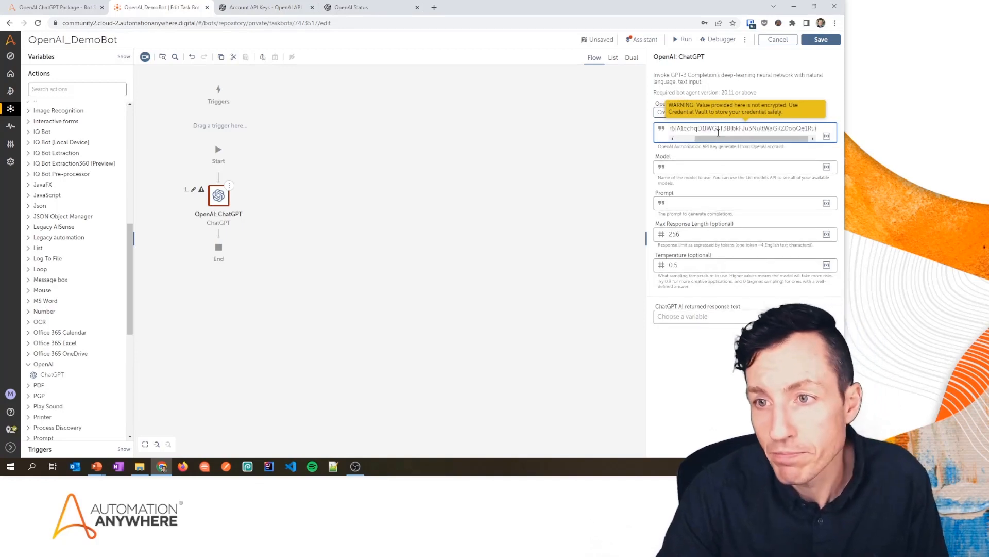
drag(741, 138, 699, 143)
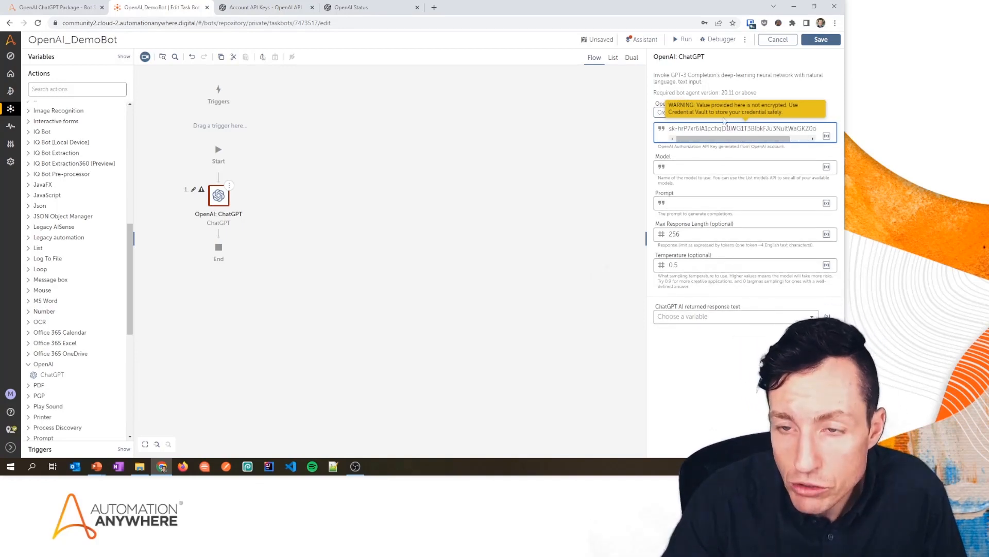
click(744, 141)
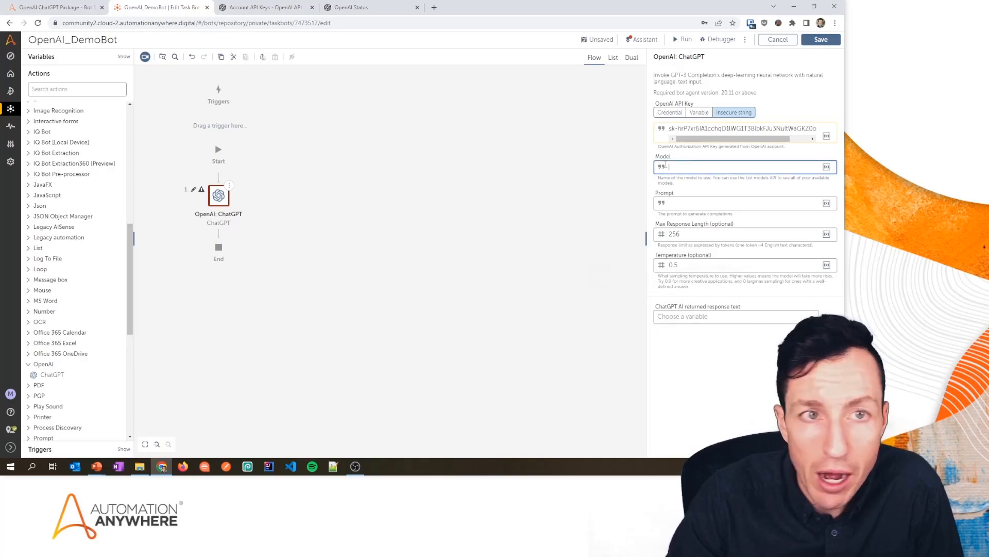
click(272, 8)
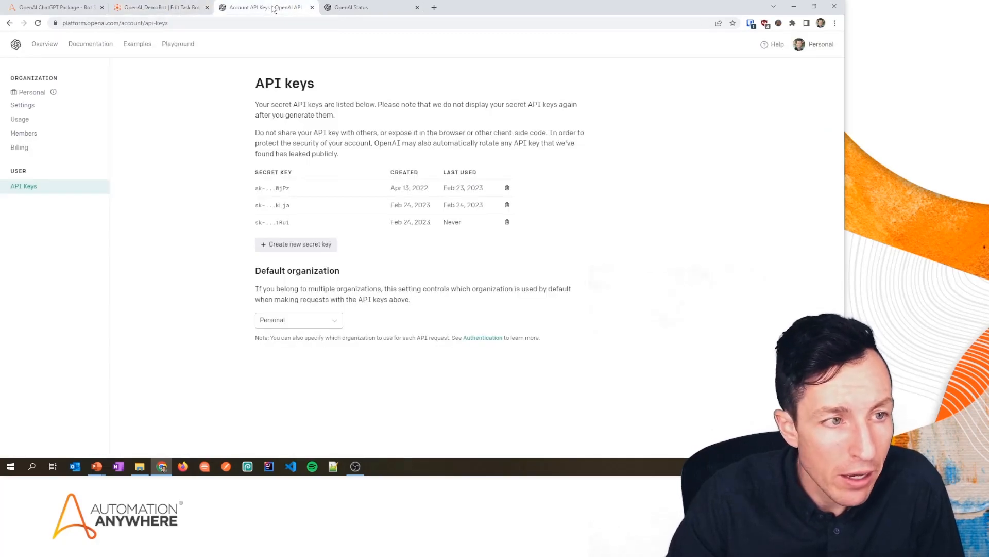
Step: Browse the Models API reference in the documentation and check which model IDs can be requested
click(90, 45)
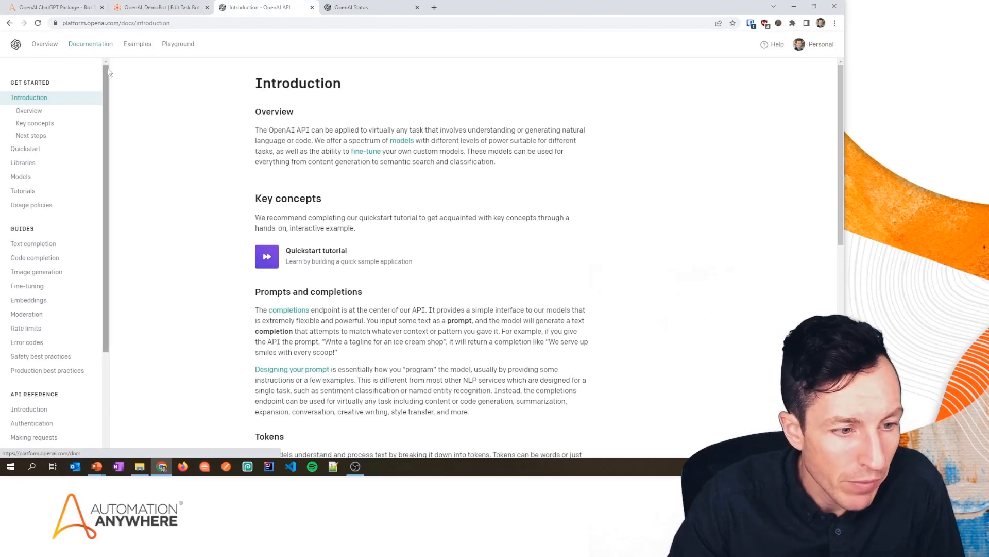
scroll(113, 128, down, 1)
scroll(113, 127, down, 2)
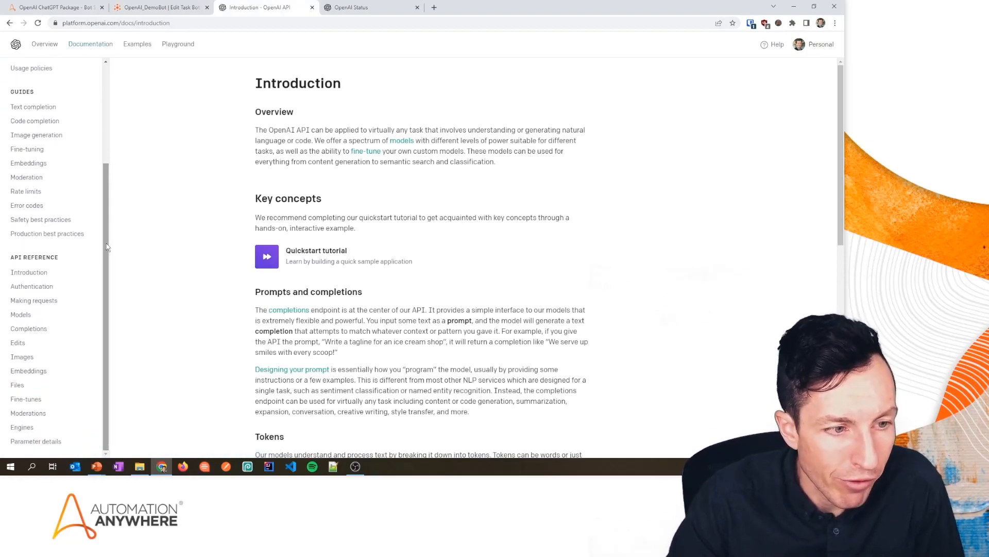
click(22, 315)
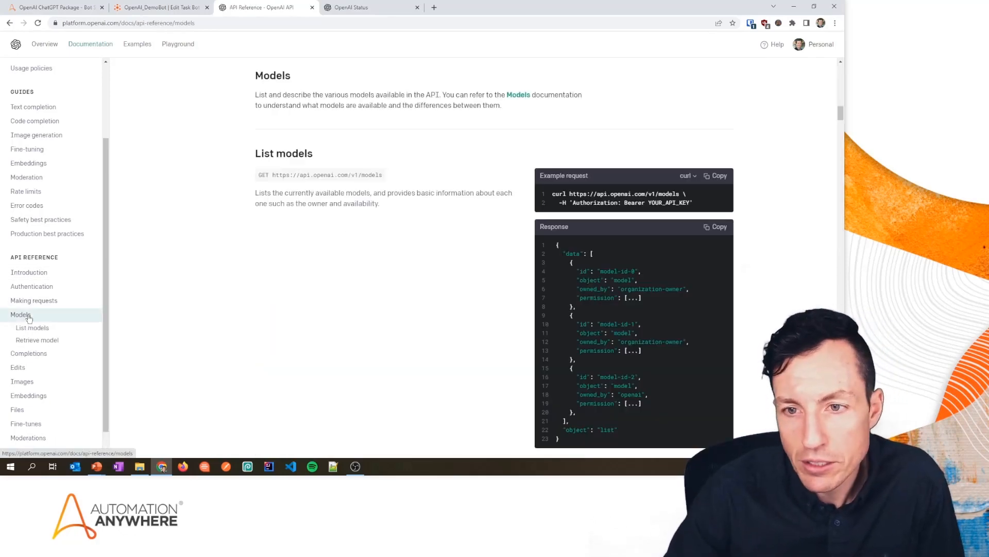
scroll(477, 268, down, 5)
scroll(476, 269, down, 2)
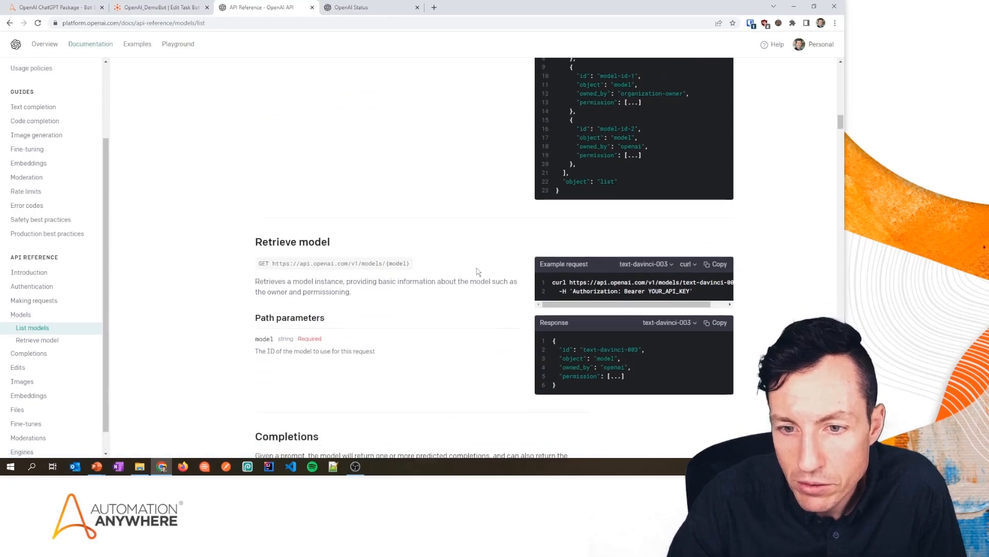
scroll(477, 268, down, 1)
click(668, 249)
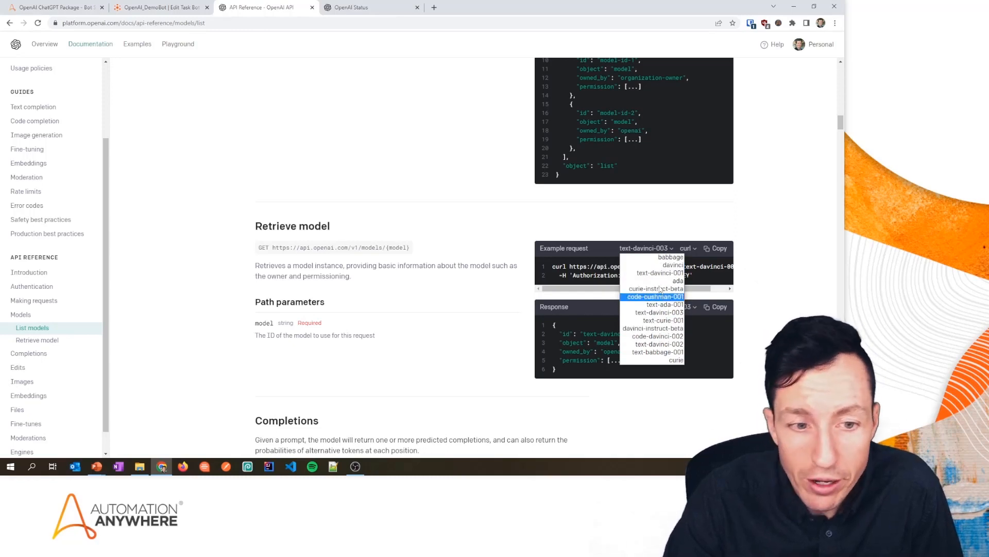
click(462, 269)
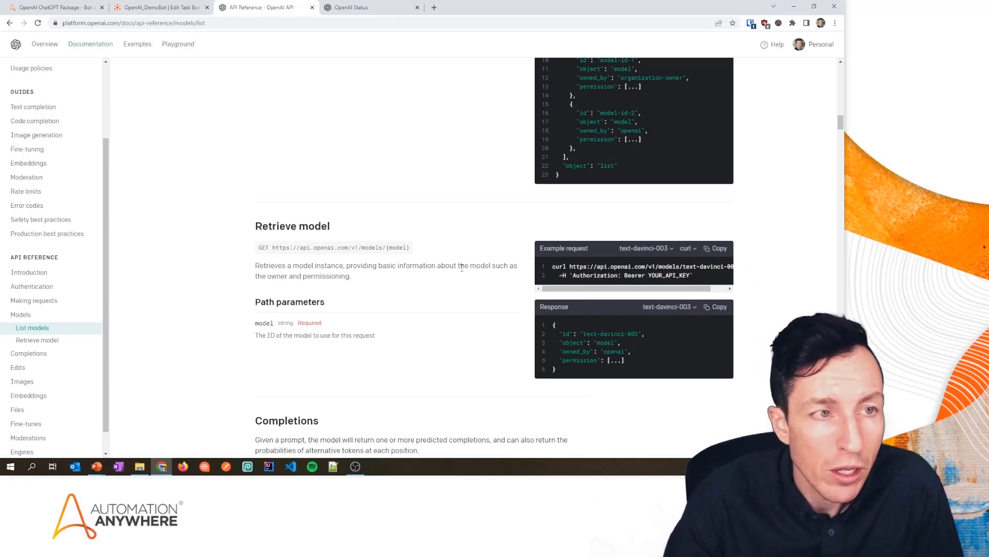
Step: Open the Playground in a new browser tab
right_click(178, 44)
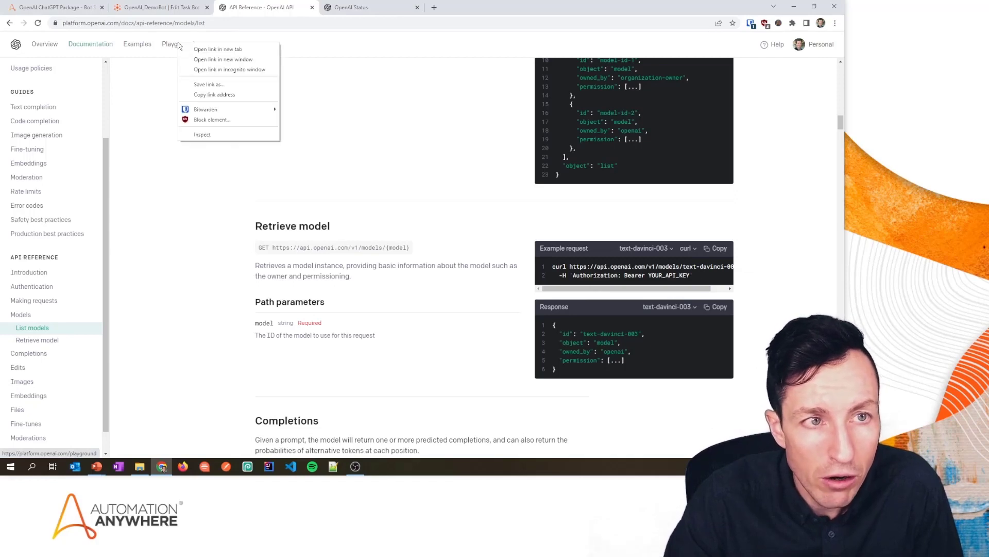
click(203, 51)
Step: Submit a hand sanitizer company tagline prompt in the Playground and select the generated tagline
click(363, 7)
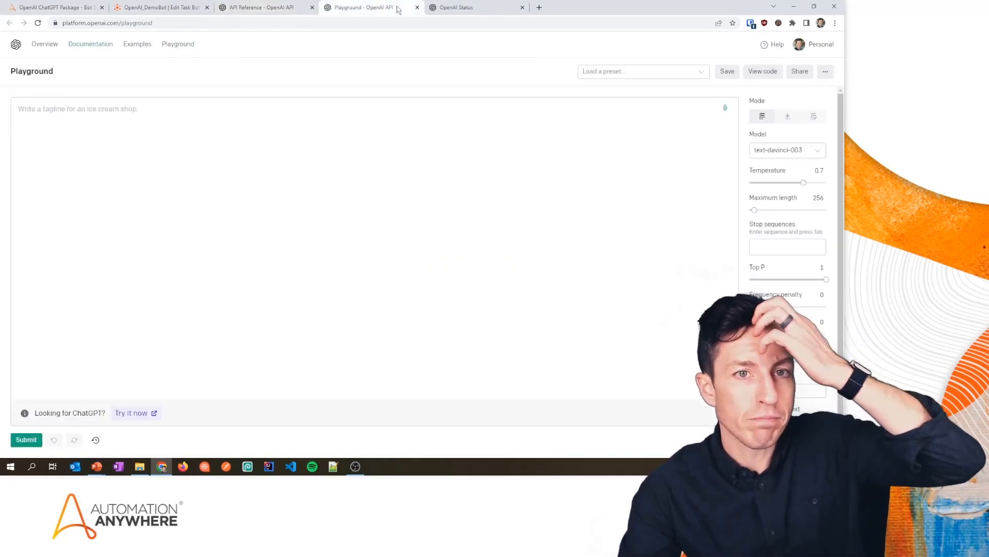
click(235, 131)
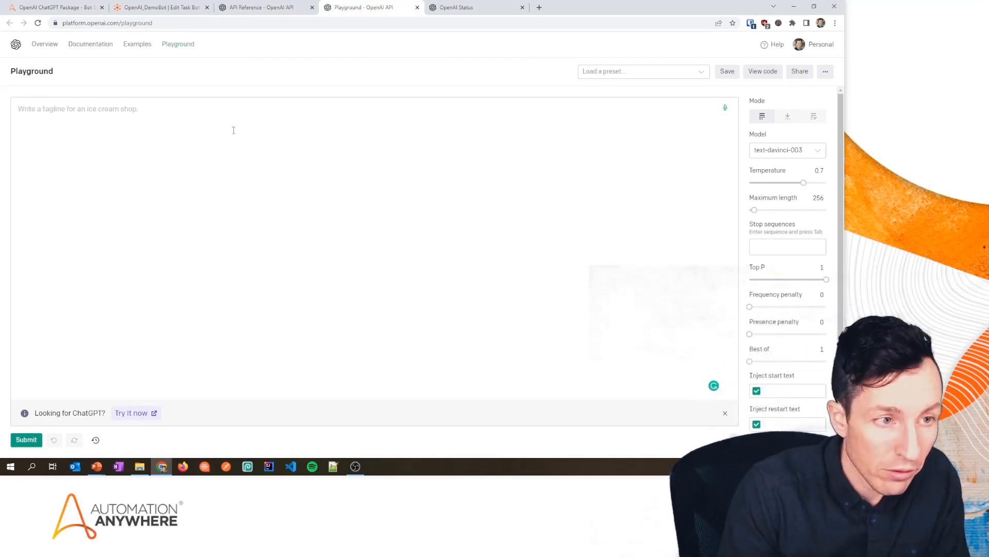
text(Write a tag line for a)
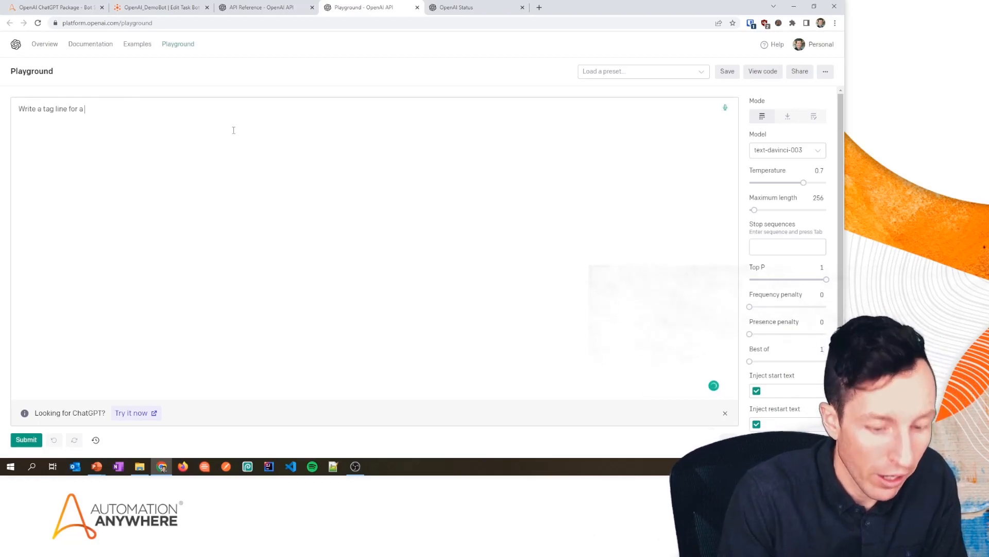
text(company selling hand sanatizer)
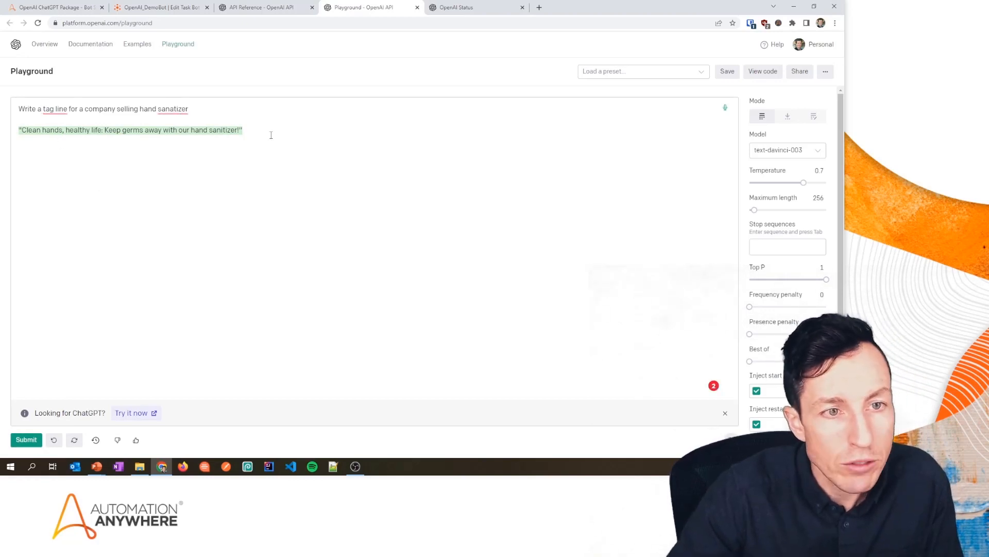
drag(246, 131, 16, 129)
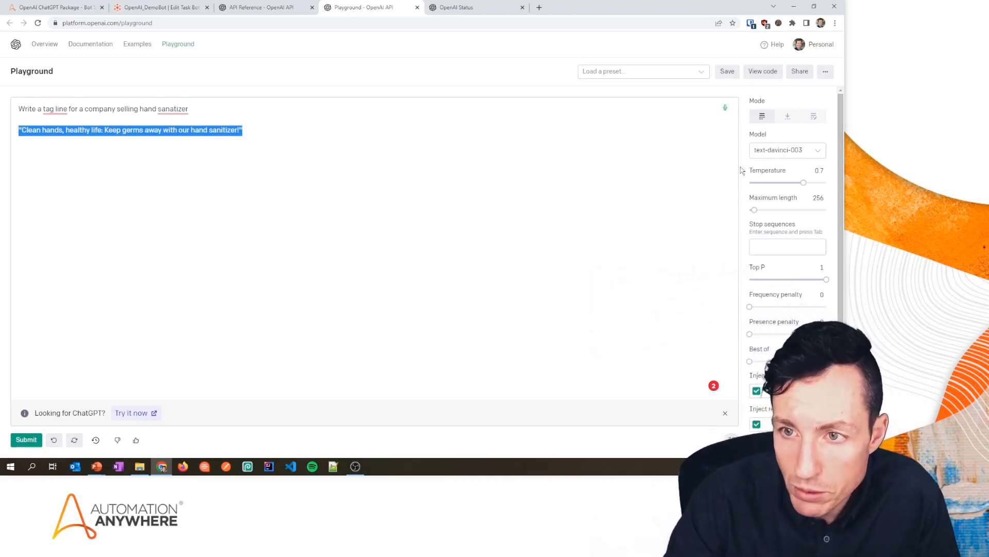
Step: Browse the full list of models available for completions
click(818, 150)
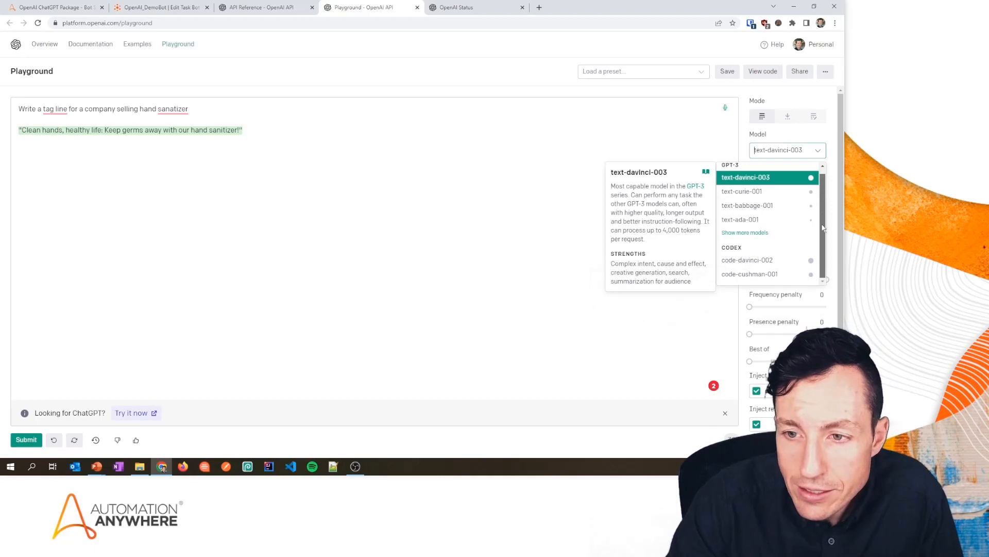
click(754, 239)
scroll(773, 225, down, 3)
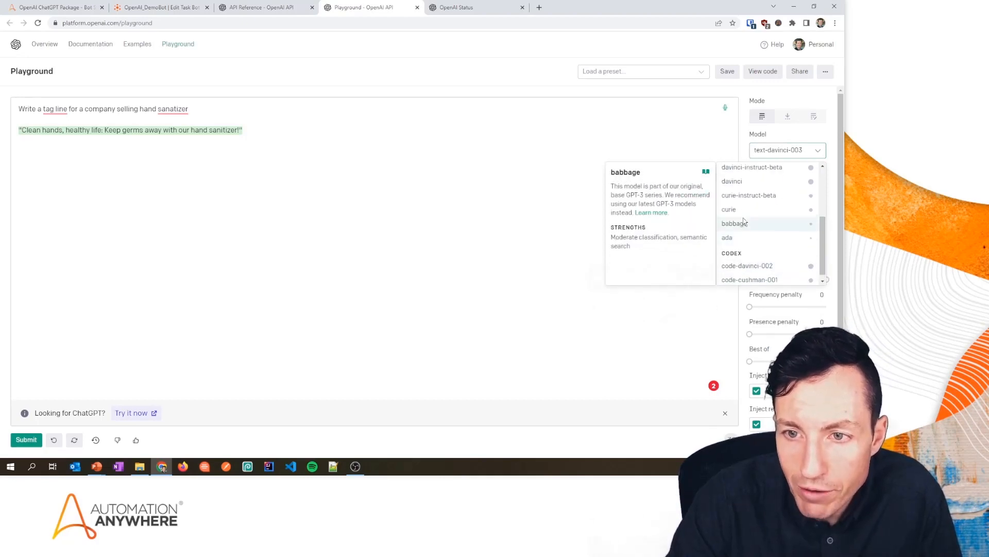
scroll(746, 232, up, 3)
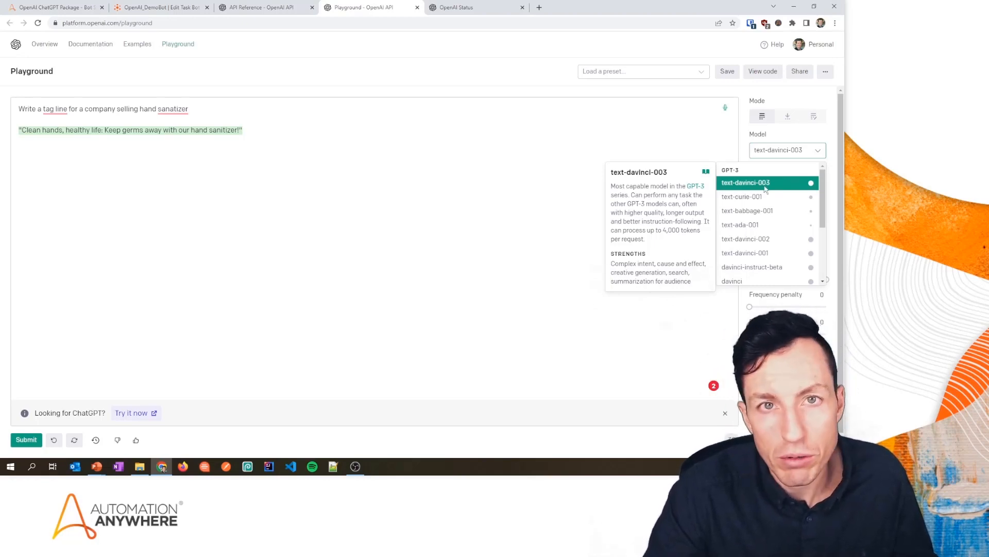
scroll(764, 201, down, 3)
scroll(763, 224, down, 2)
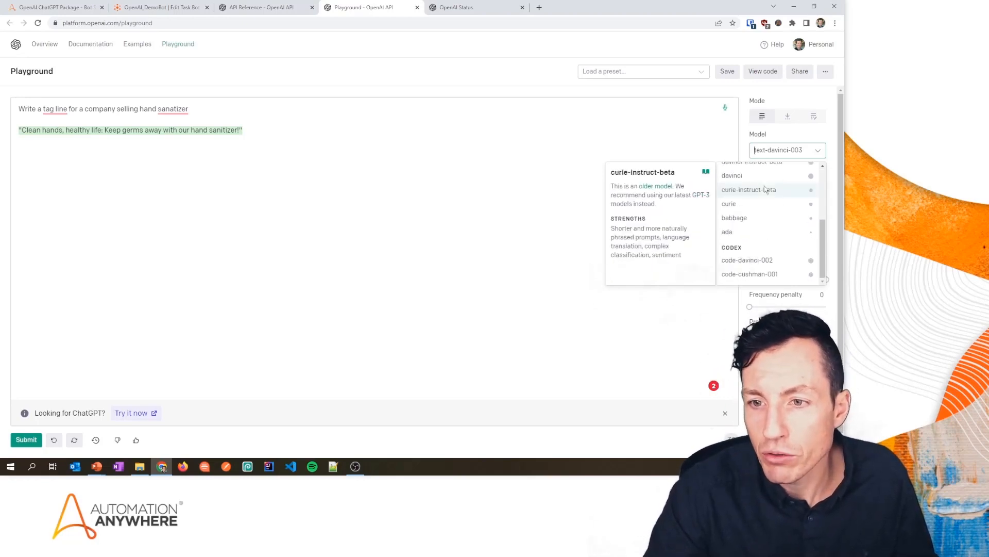
mouse_move(746, 259)
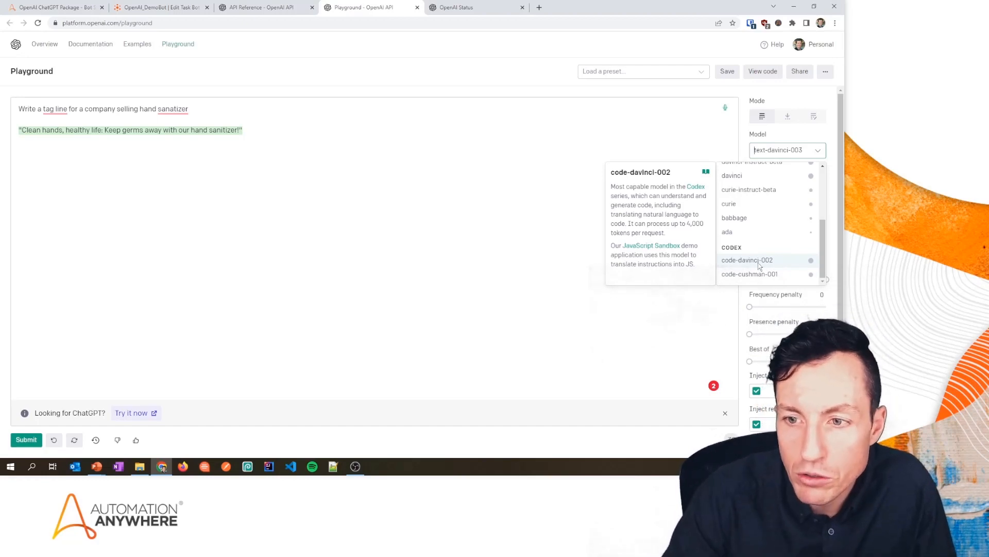
scroll(759, 262, up, 3)
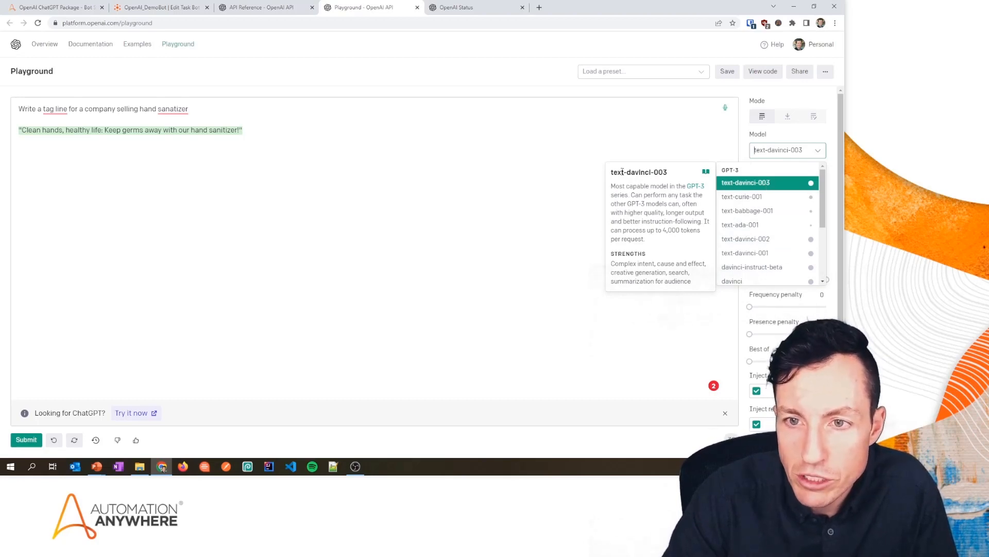
Step: Copy the model ID text-davinci-003 from the Retrieve model response example
click(261, 8)
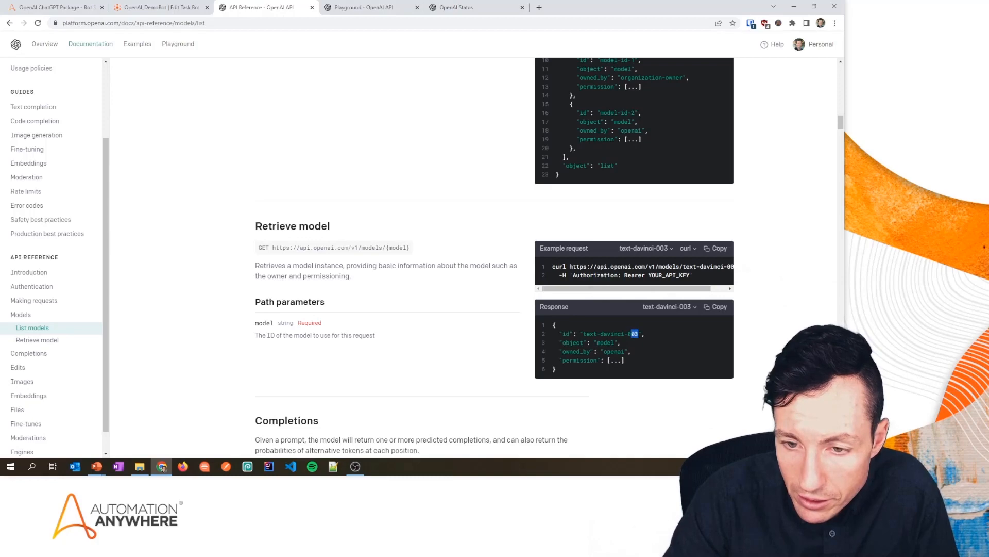
right_click(591, 331)
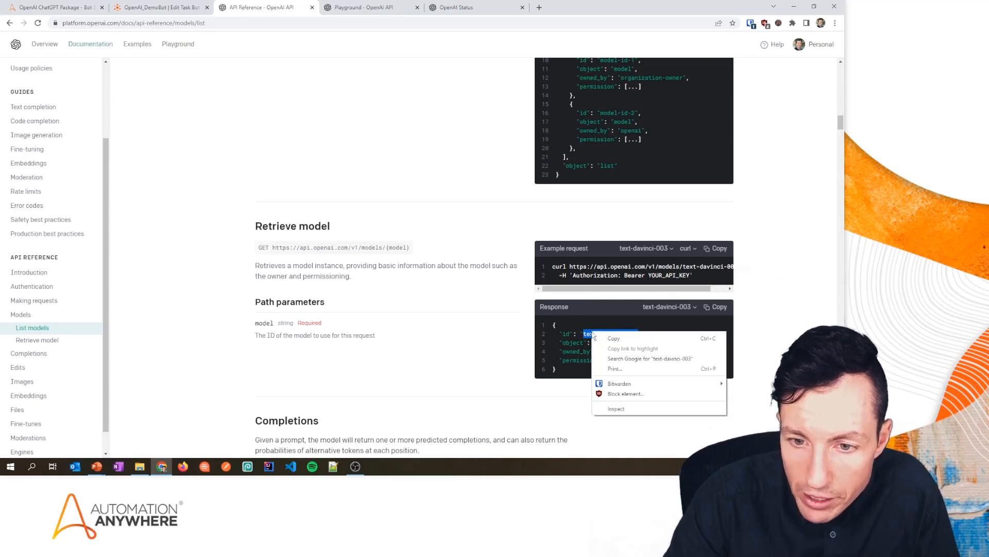
click(626, 340)
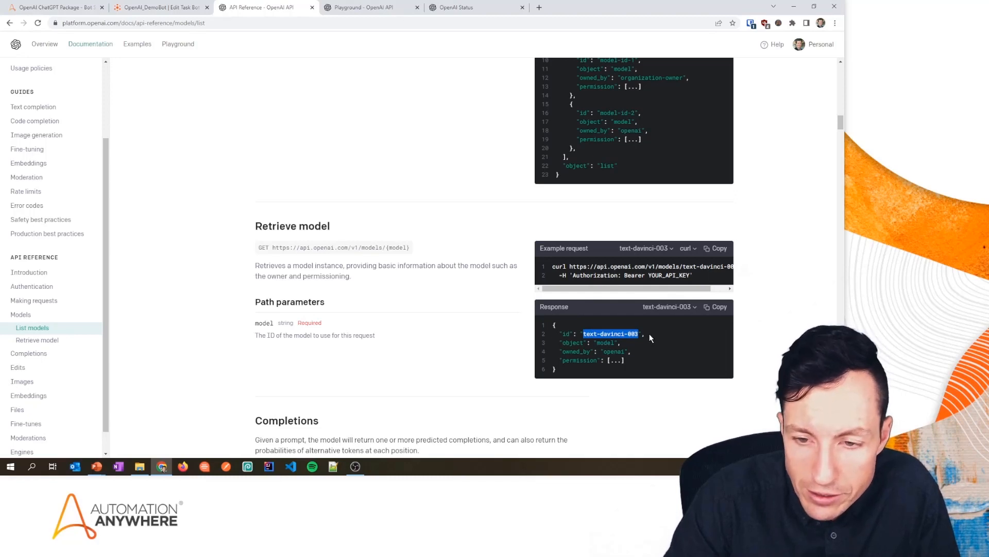
Step: Browse other model IDs such as code-davinci-002 in the example, then return to the bot editor
click(692, 307)
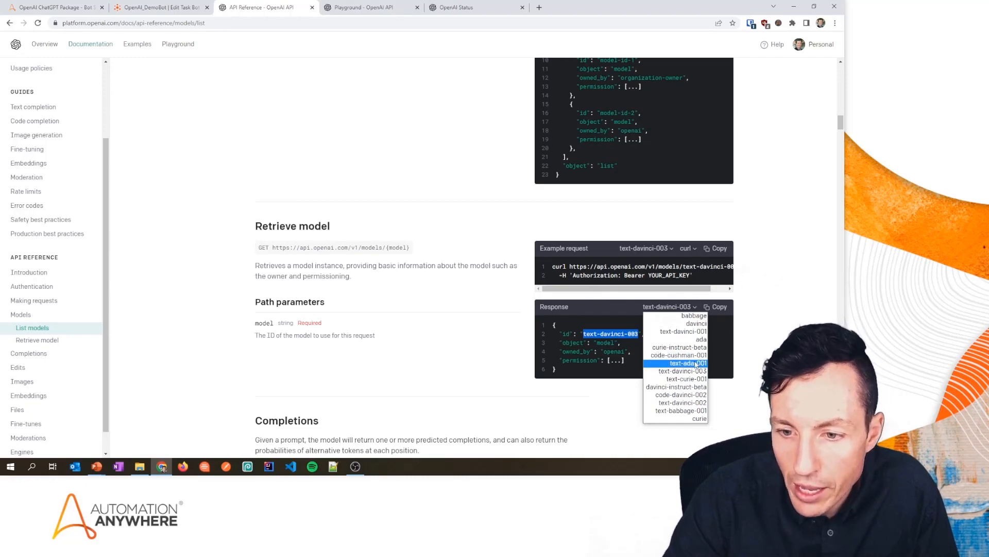
click(680, 394)
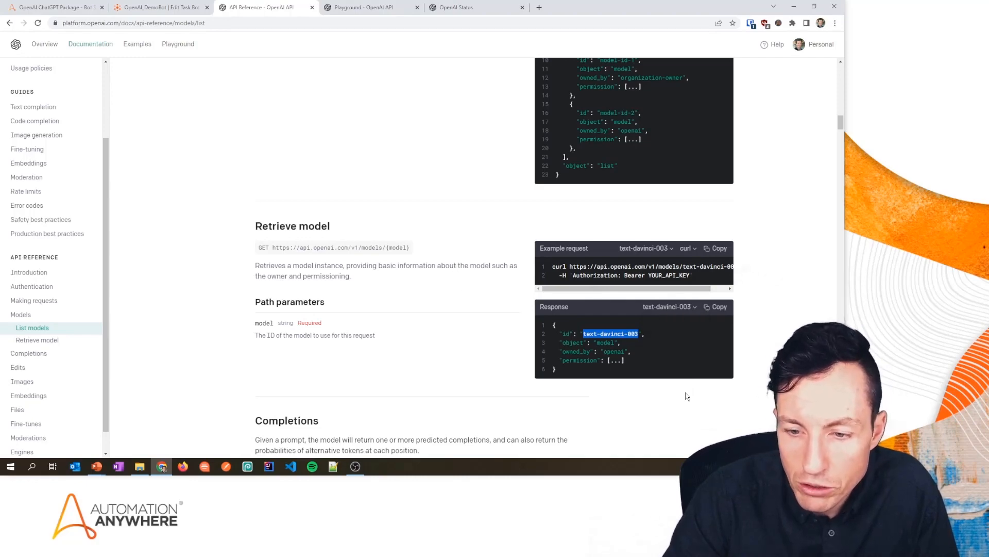
click(157, 7)
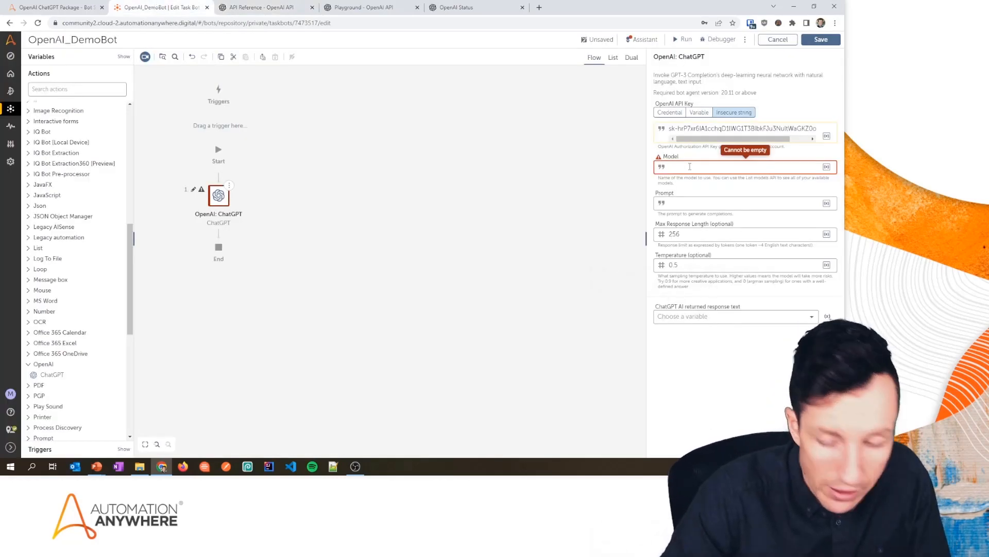
Step: Set the model to text-davinci-003 and write the developer evangelist catchphrase prompt, widening the panel to read it
text(text-davinci-003)
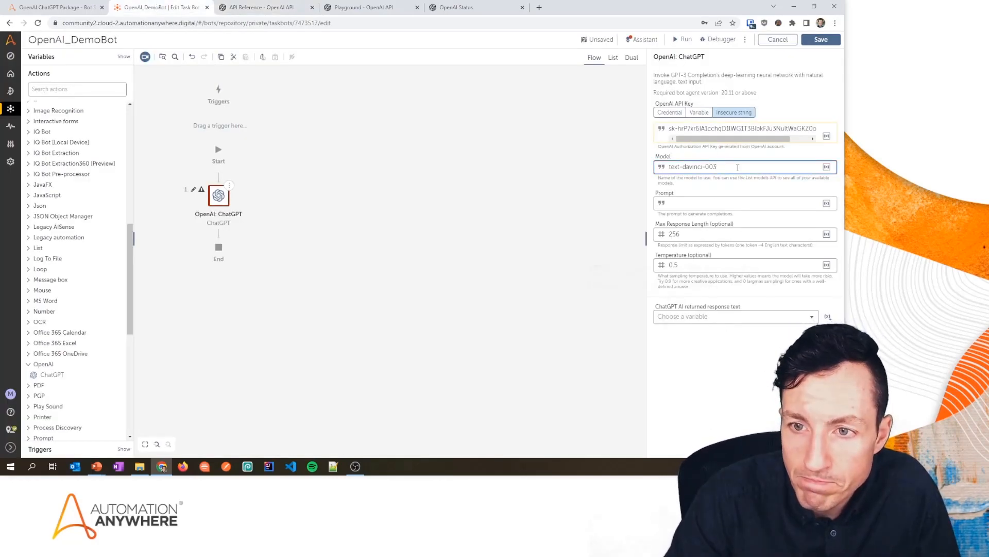
click(698, 204)
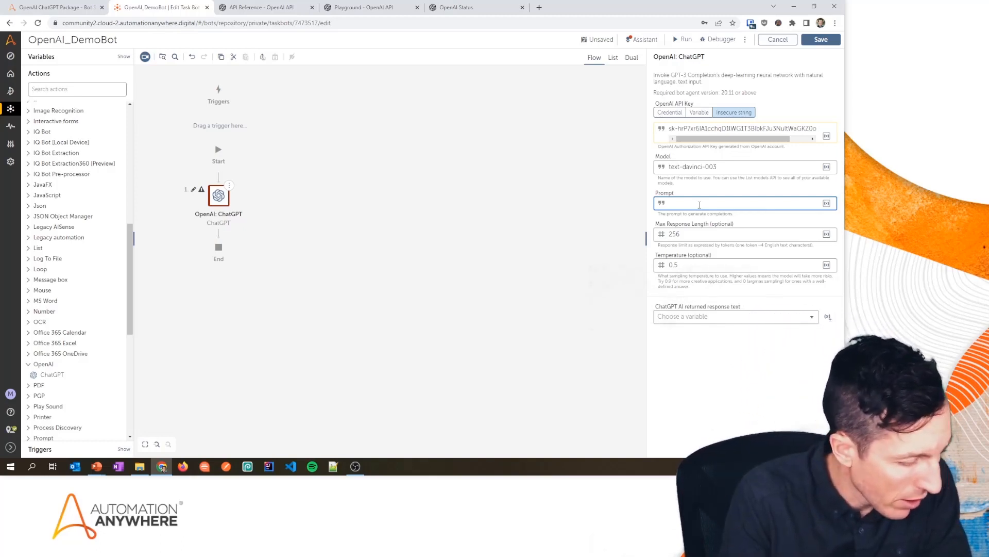
text(Cre)
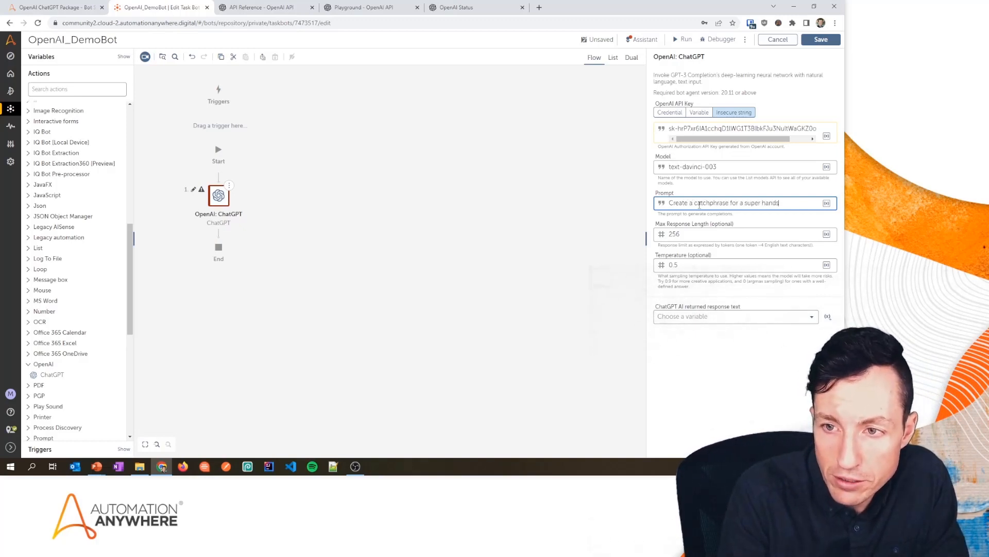
text(, creative)
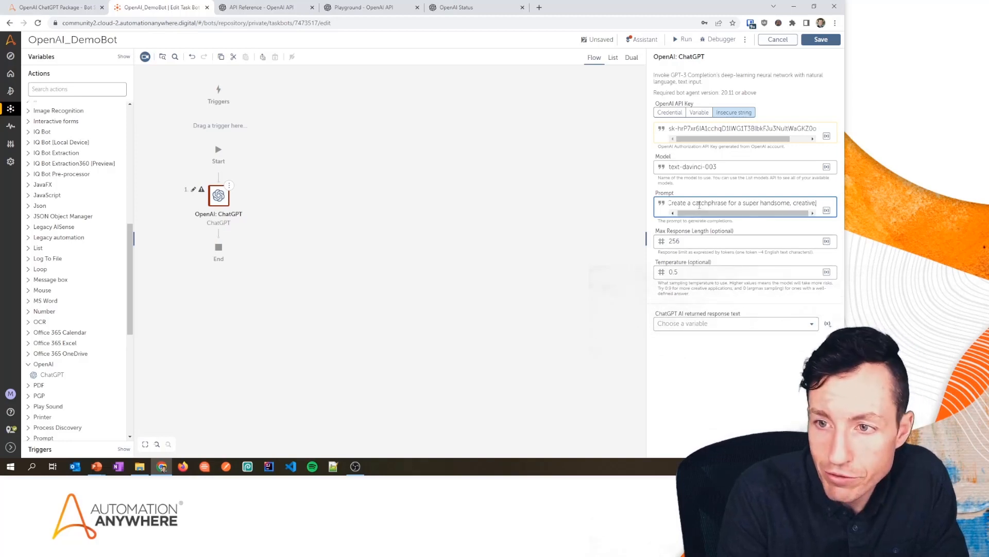
text(, developer evang)
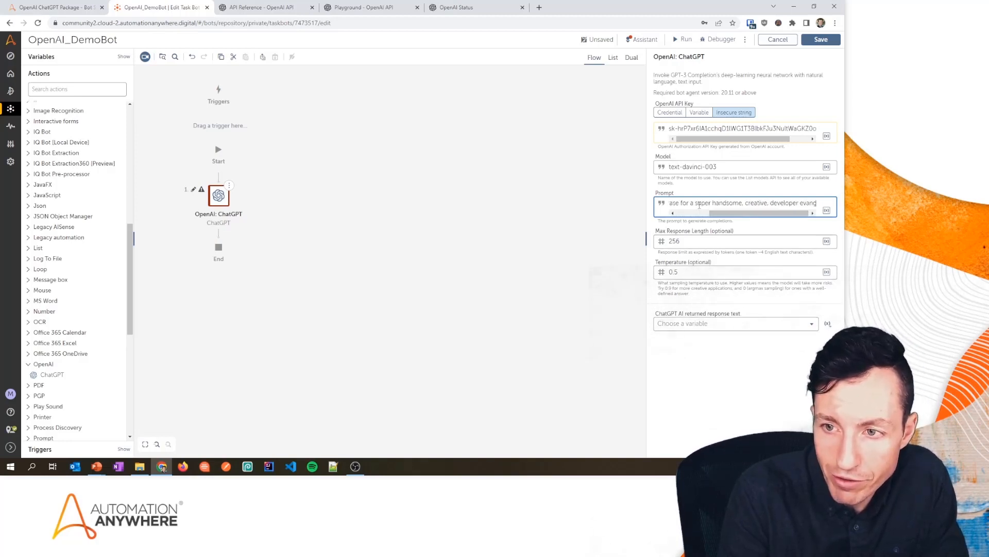
text(elist who)
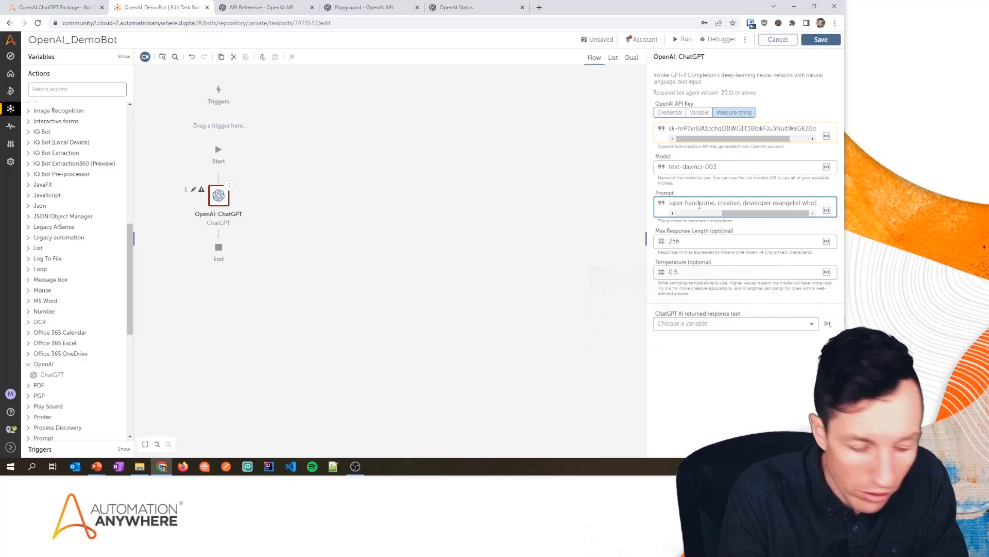
text( dreates videos abd)
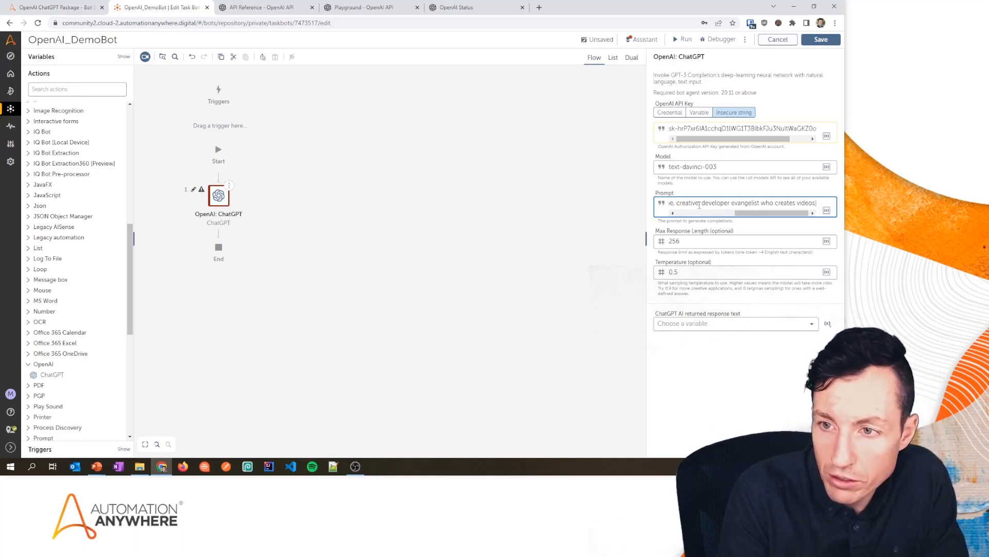
key(BackSpace)
text(out automatio)
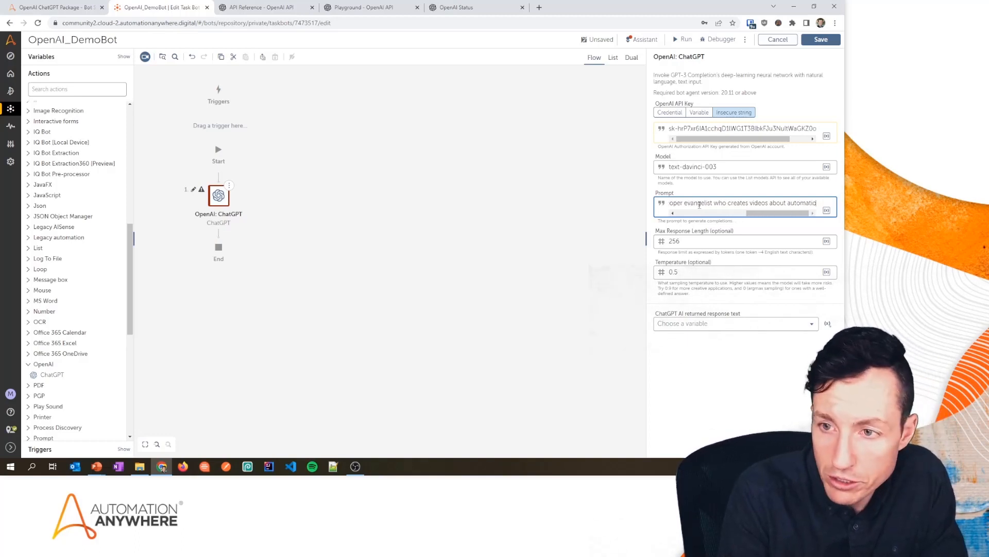
text(n anywhere)
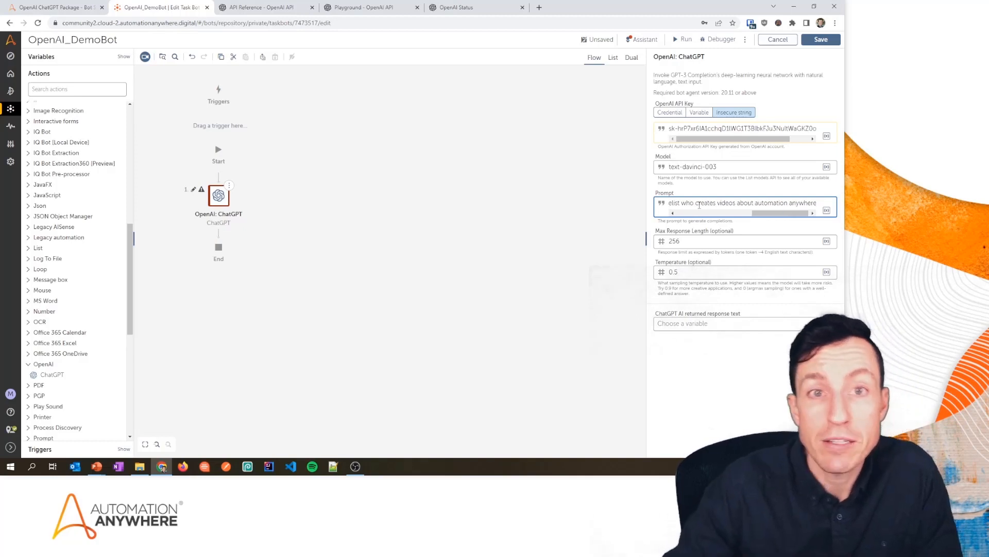
mouse_move(646, 216)
mouse_down()
mouse_move(410, 213)
mouse_move(602, 212)
mouse_up()
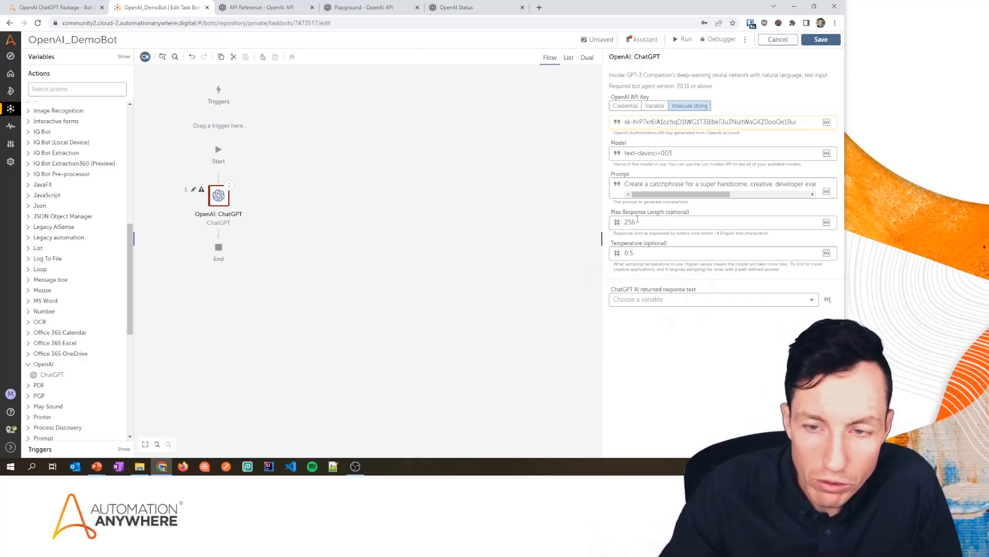
double_click(630, 222)
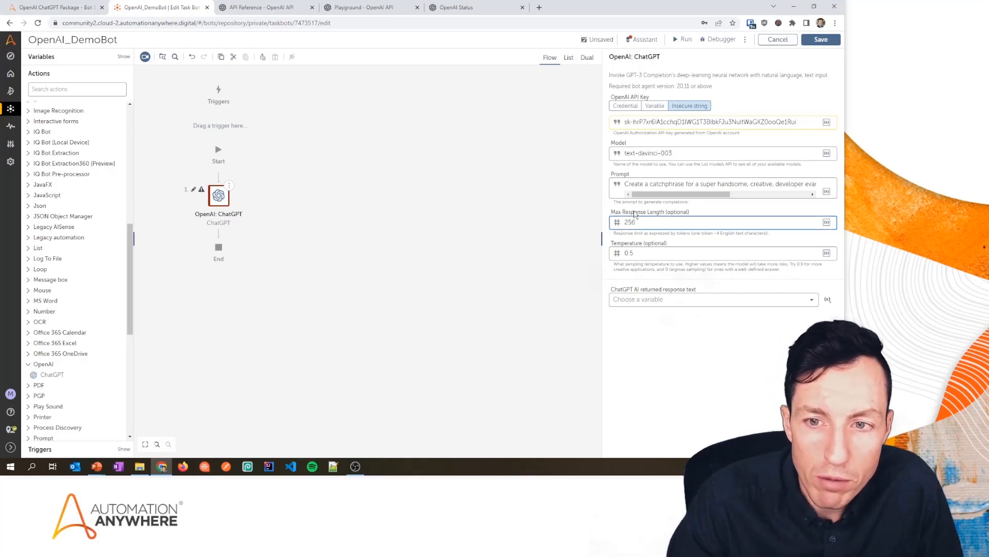
click(663, 219)
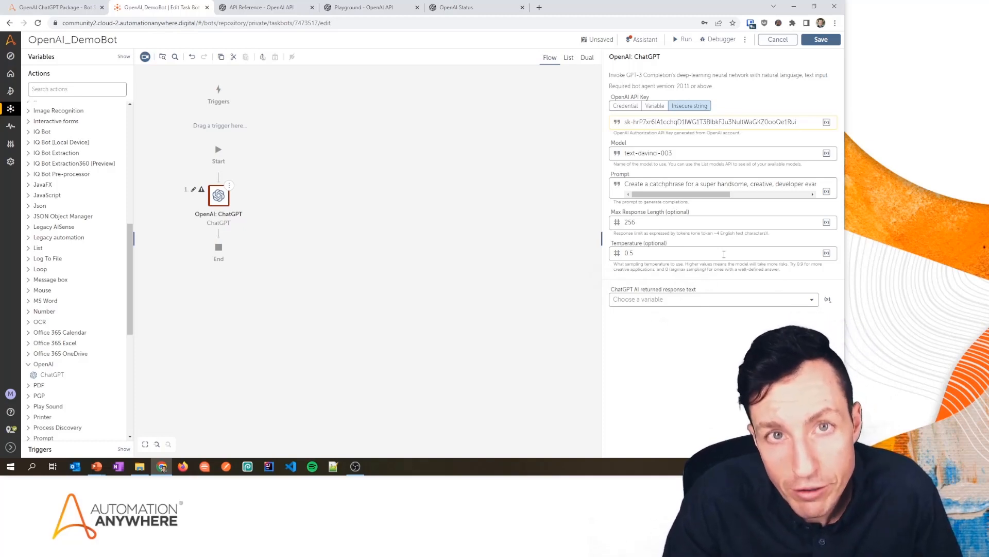
drag(723, 253, 585, 246)
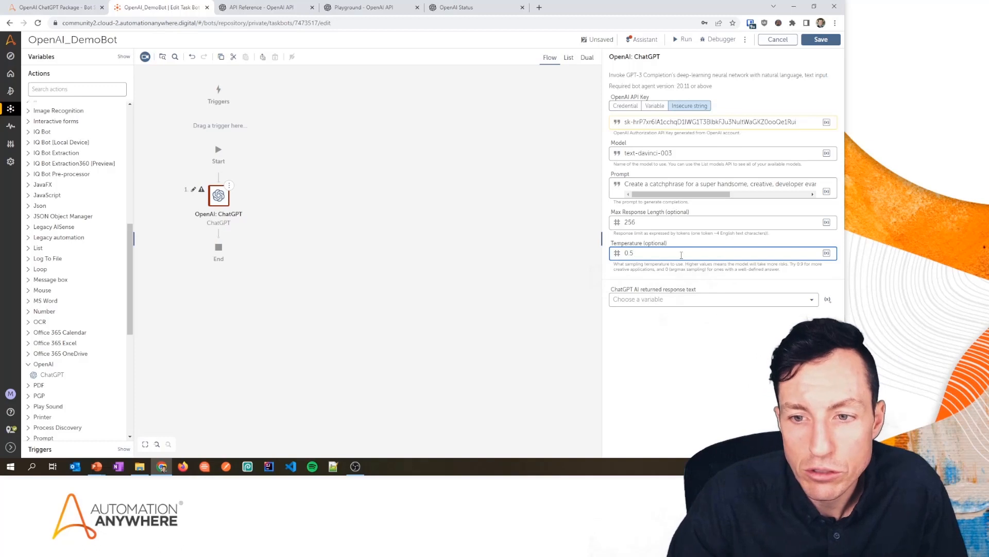
click(367, 8)
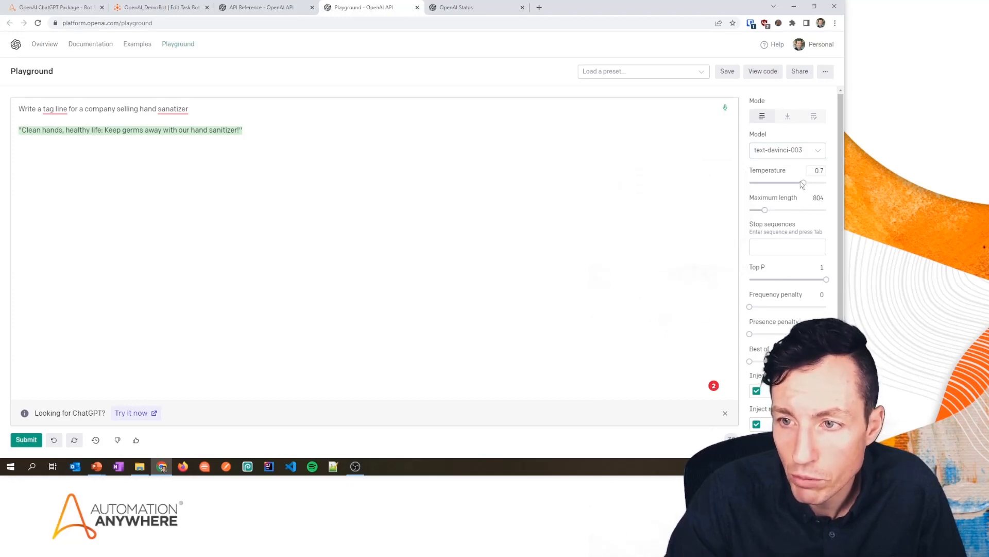
drag(804, 182, 787, 182)
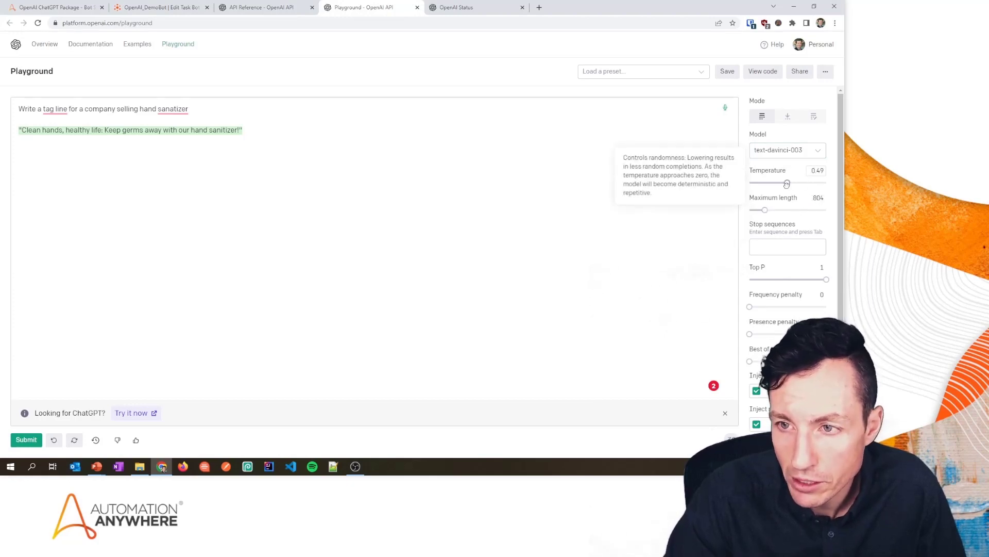
click(271, 7)
click(193, 8)
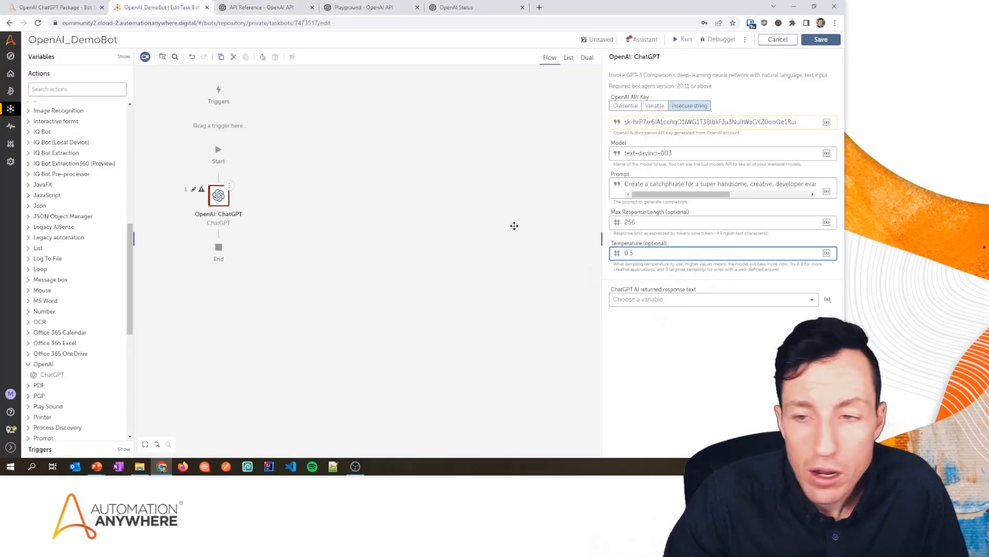
Step: Store the ChatGPT response in the SampleString variable and save the bot
click(810, 300)
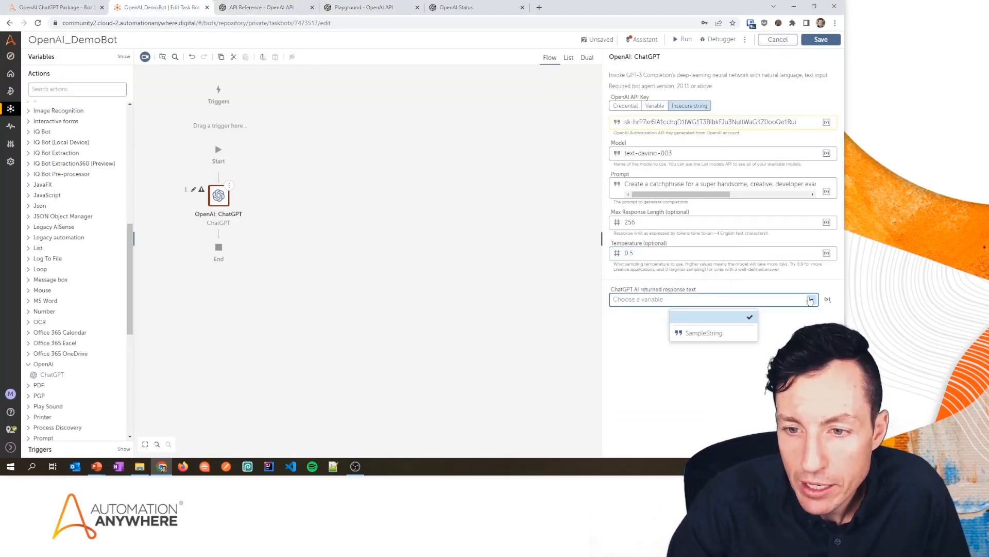
click(704, 333)
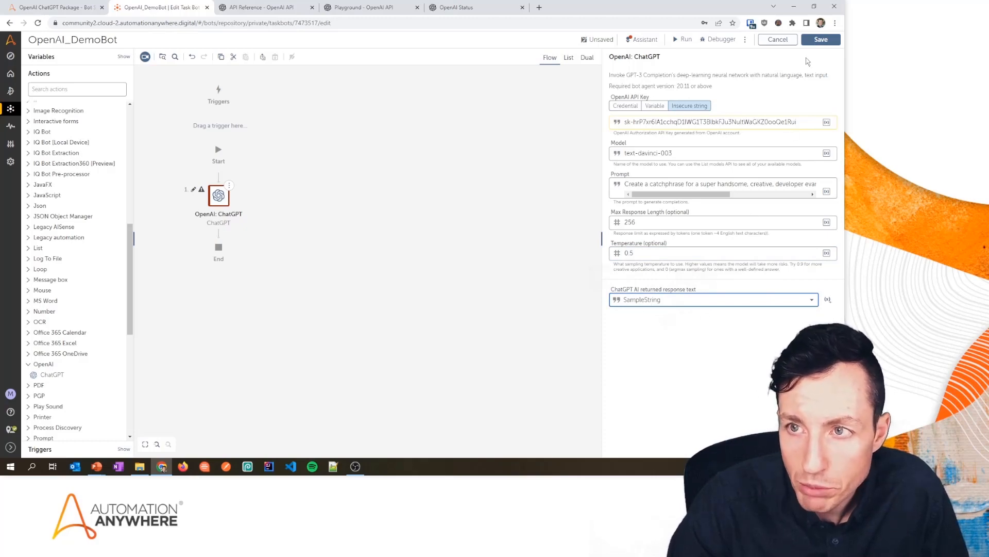
click(820, 39)
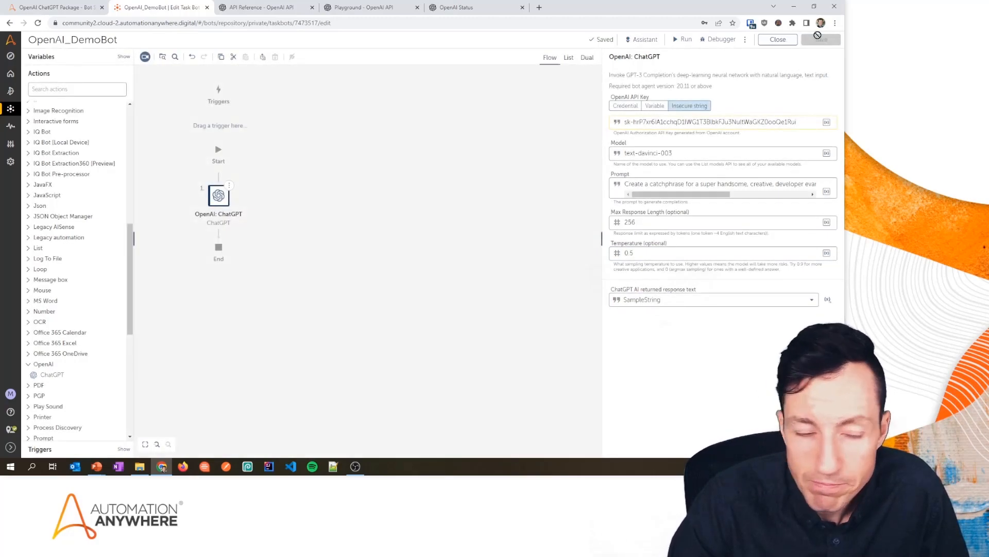
Step: Add a Message box action after ChatGPT displaying $SampleString$
click(29, 279)
drag(58, 290, 263, 242)
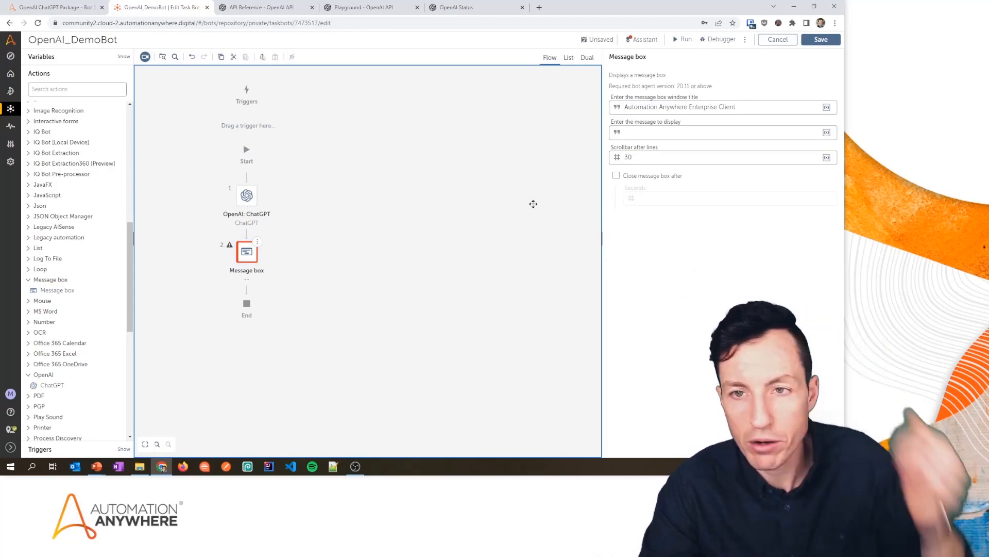
click(696, 132)
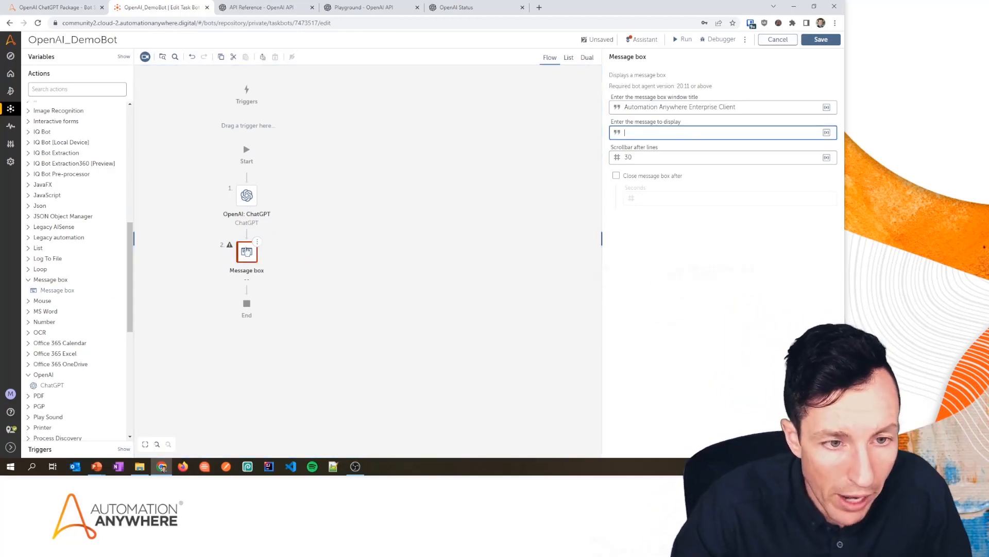
key(F2)
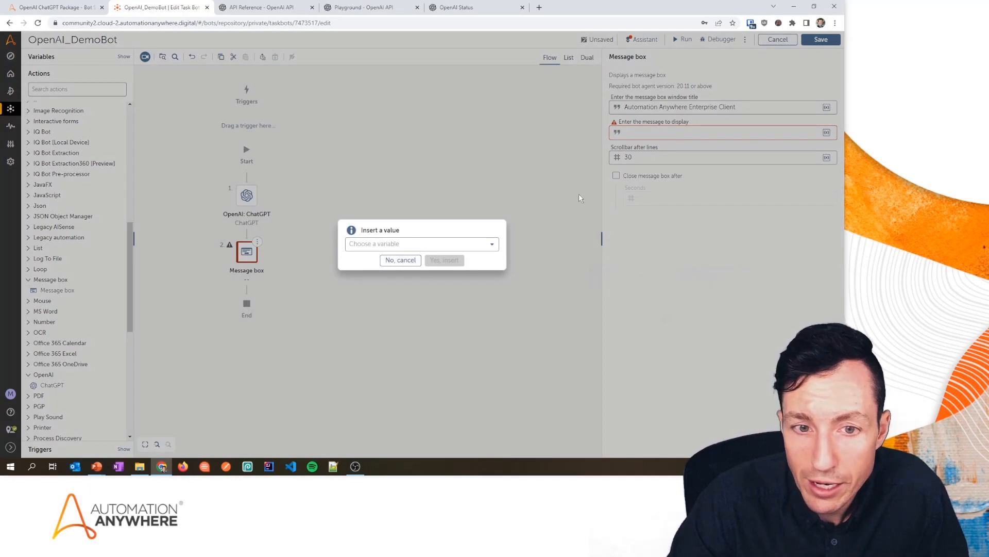
click(445, 244)
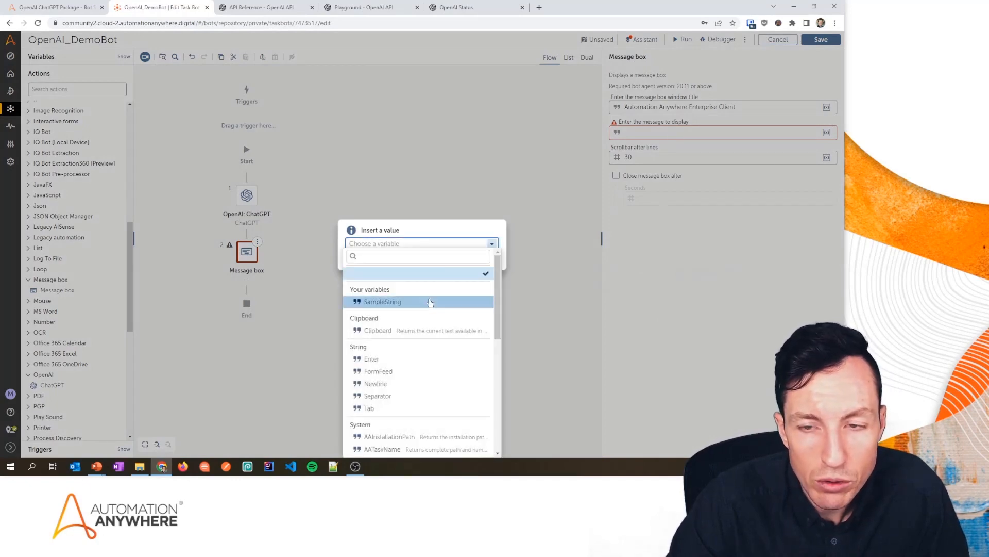
click(382, 302)
click(455, 267)
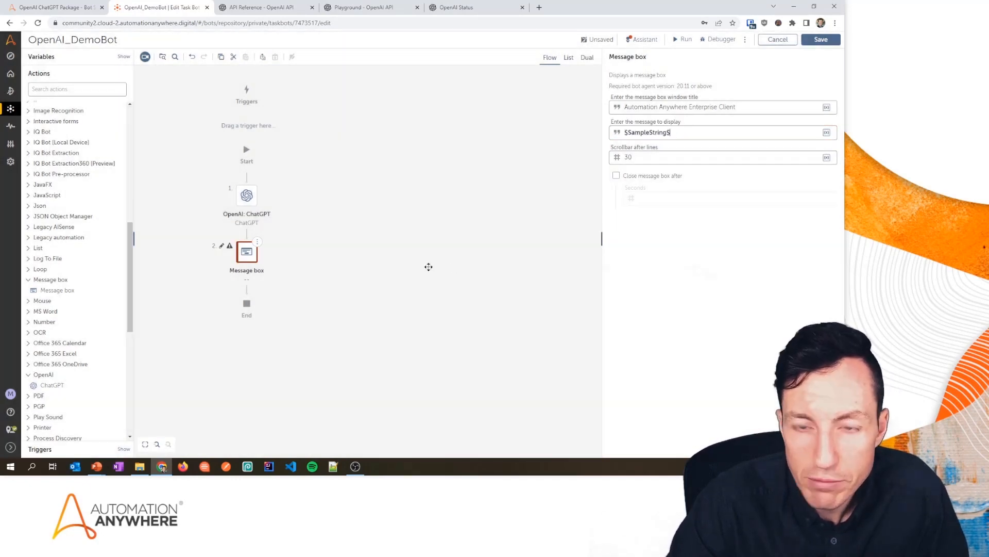
Step: Review the ChatGPT and Message box steps in the flow
click(246, 195)
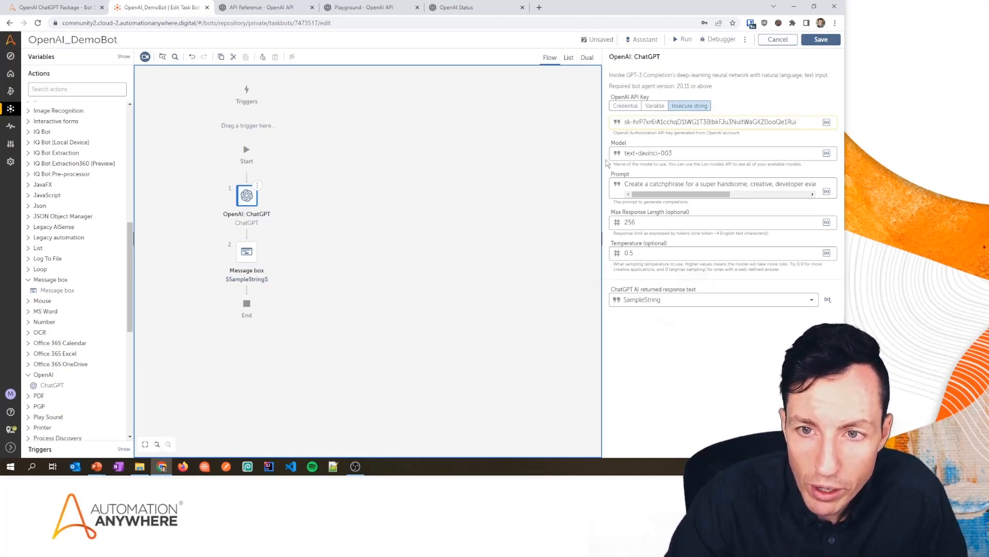
drag(602, 232, 656, 232)
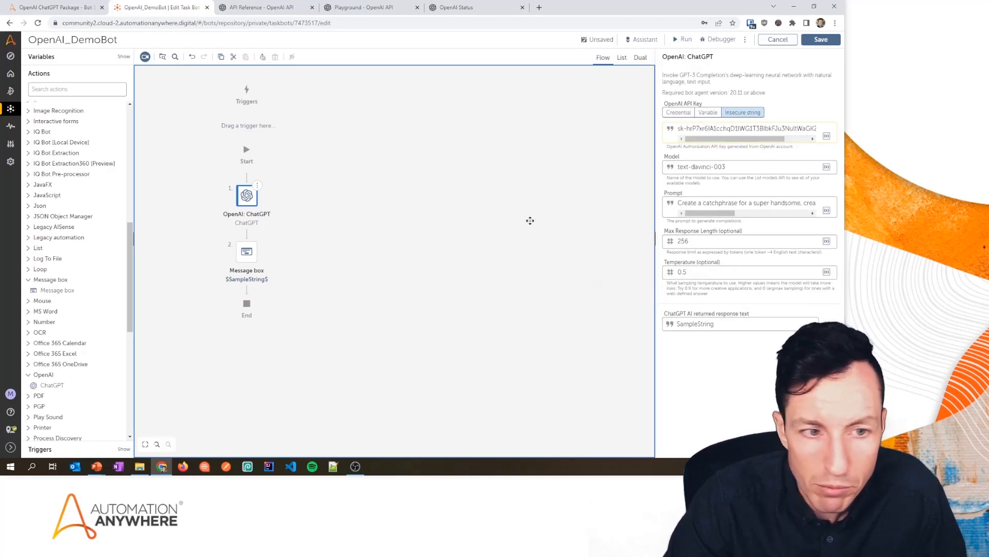
click(247, 253)
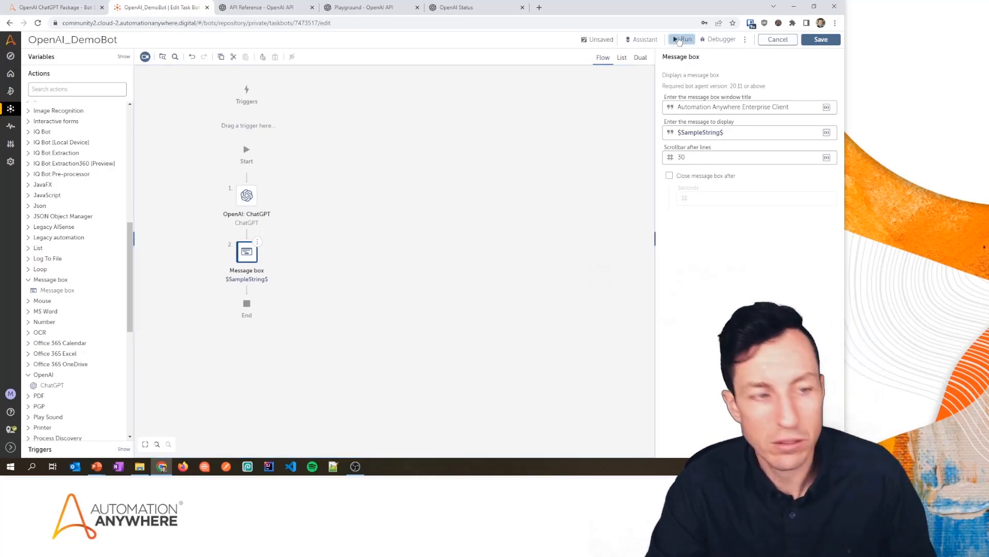
Step: Run OpenAI_DemoBot, read the generated catchphrase, and dismiss the result and success dialogs
click(682, 39)
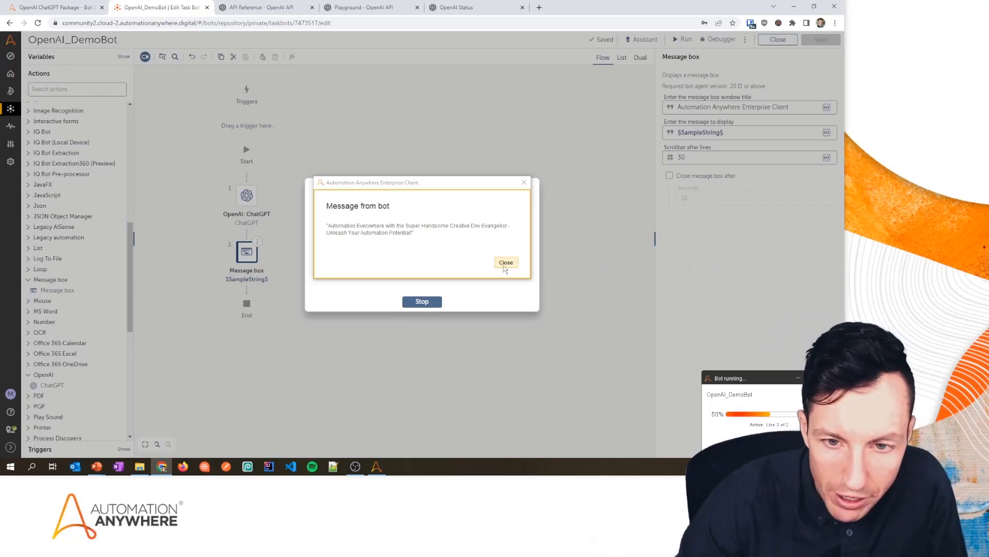
click(506, 264)
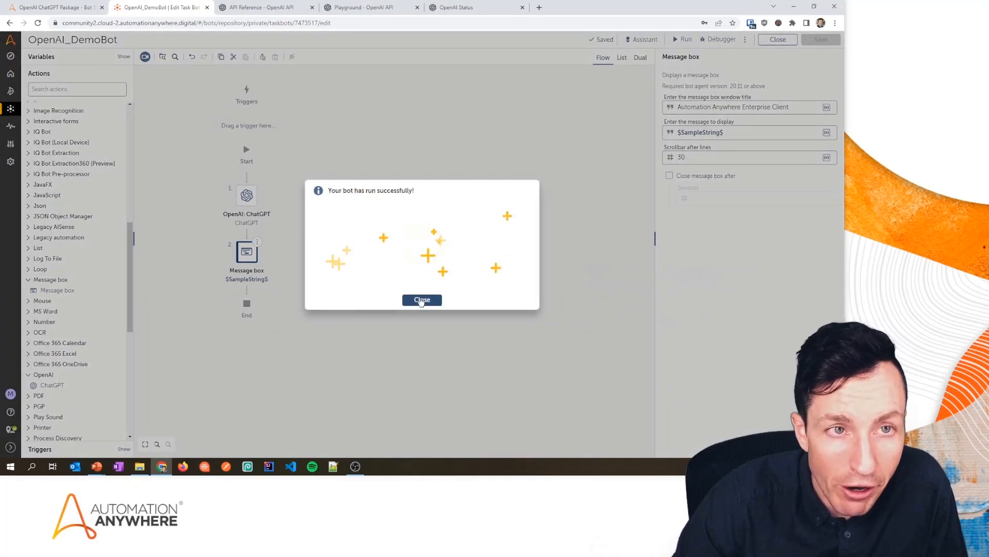
click(422, 301)
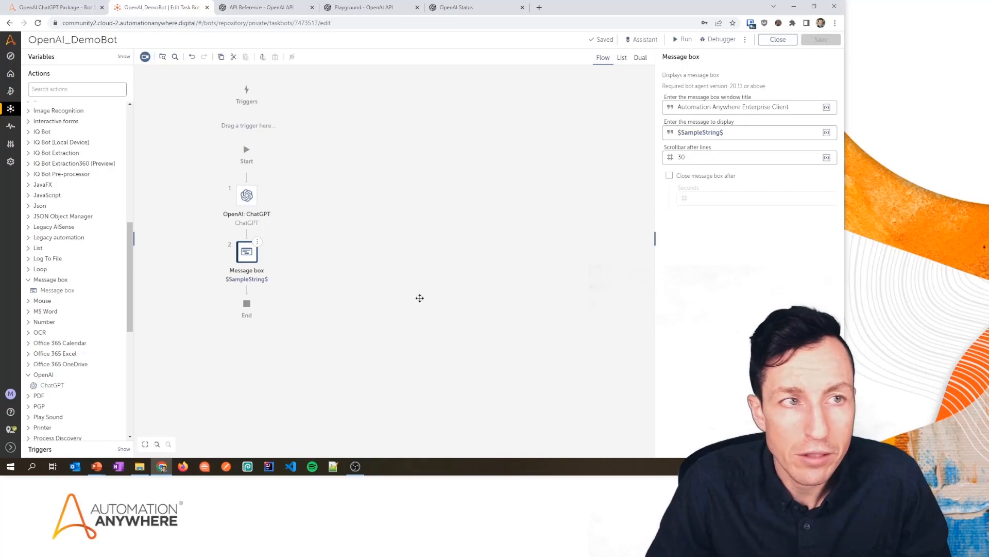
click(55, 8)
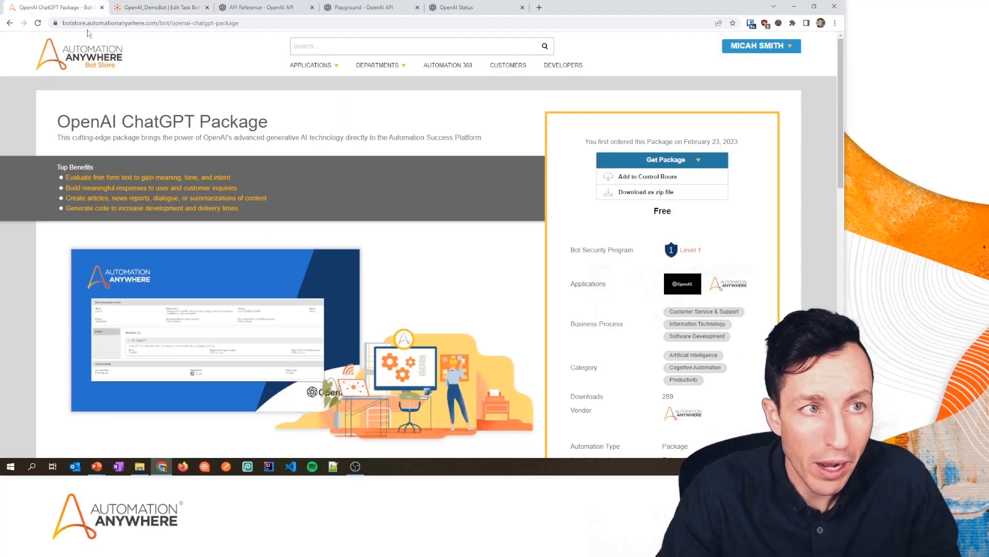
click(160, 8)
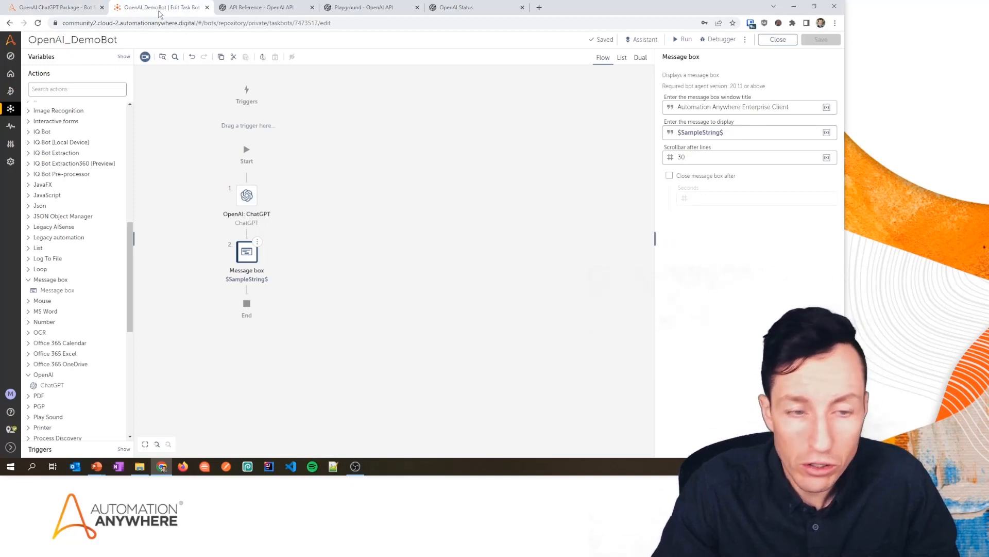